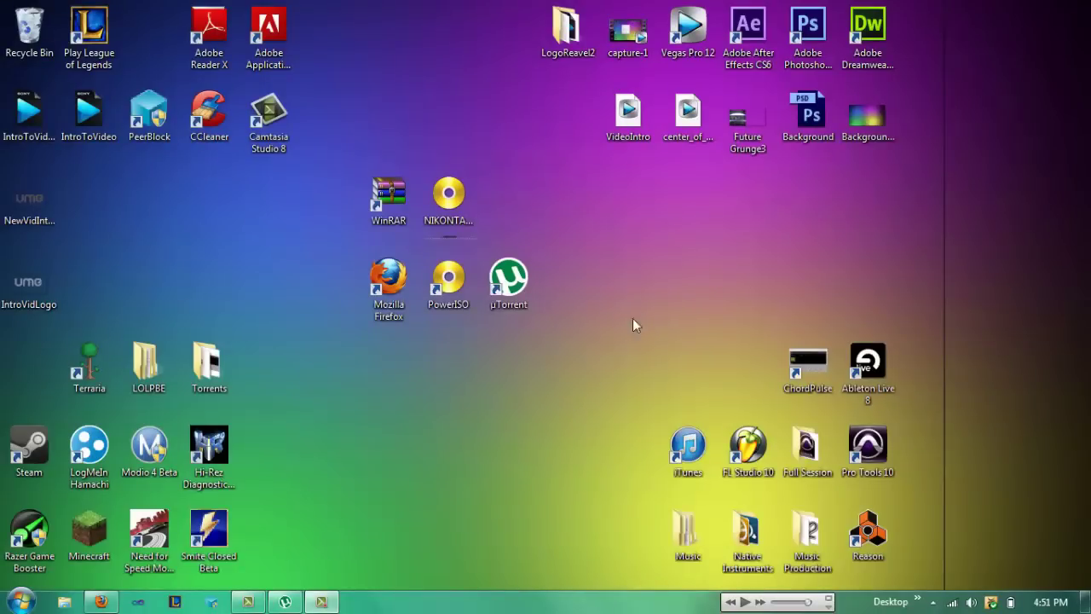
# Point out the desktop icons: NIKONTAKT 503 image, µTorrent, PowerISO, Firefox and WinRAR
pyautogui.click(449, 220)
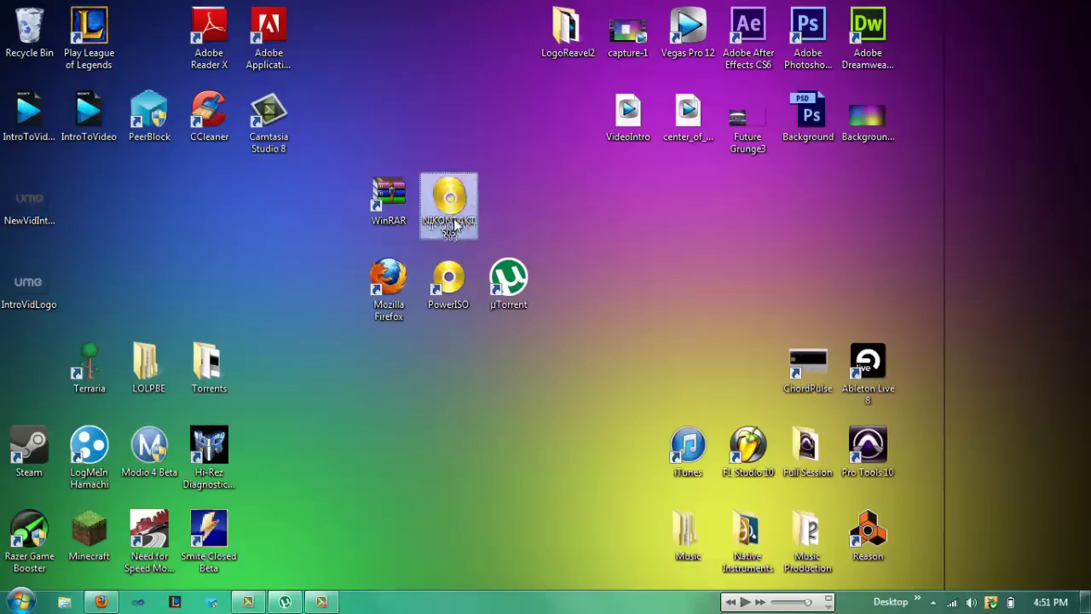
pyautogui.moveTo(559, 349); pyautogui.dragTo(492, 410)
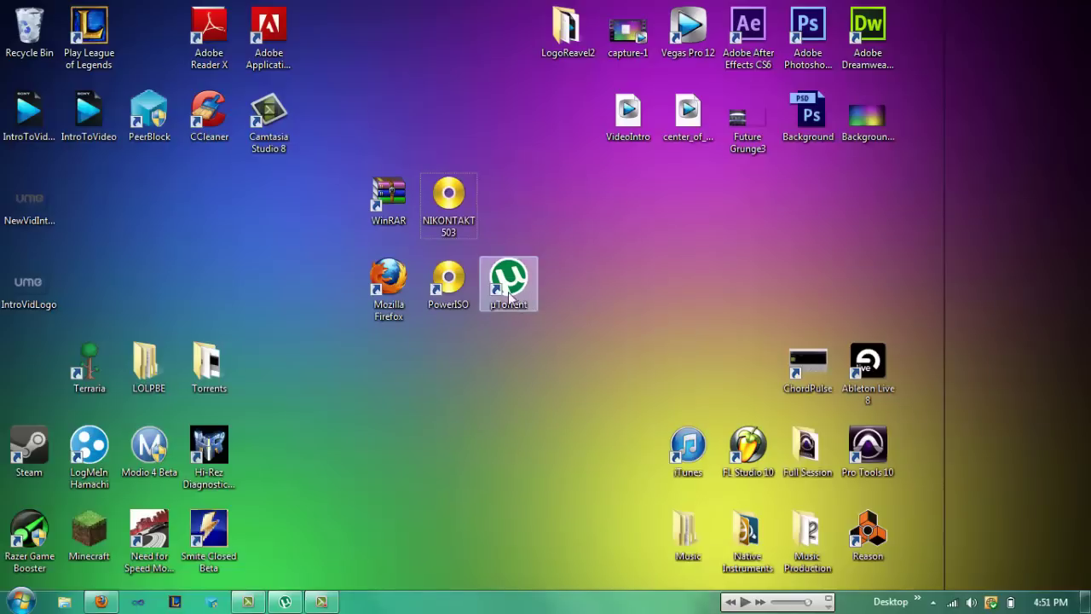
pyautogui.moveTo(509, 285)
pyautogui.mouseDown()
pyautogui.moveTo(551, 286)
pyautogui.moveTo(514, 296)
pyautogui.mouseUp()
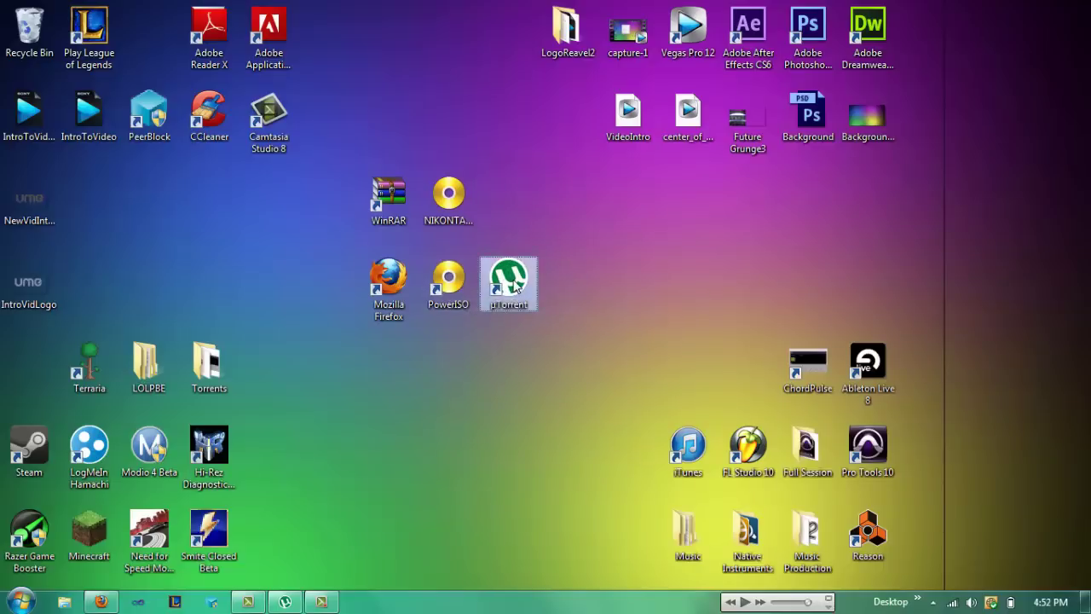
pyautogui.click(457, 294)
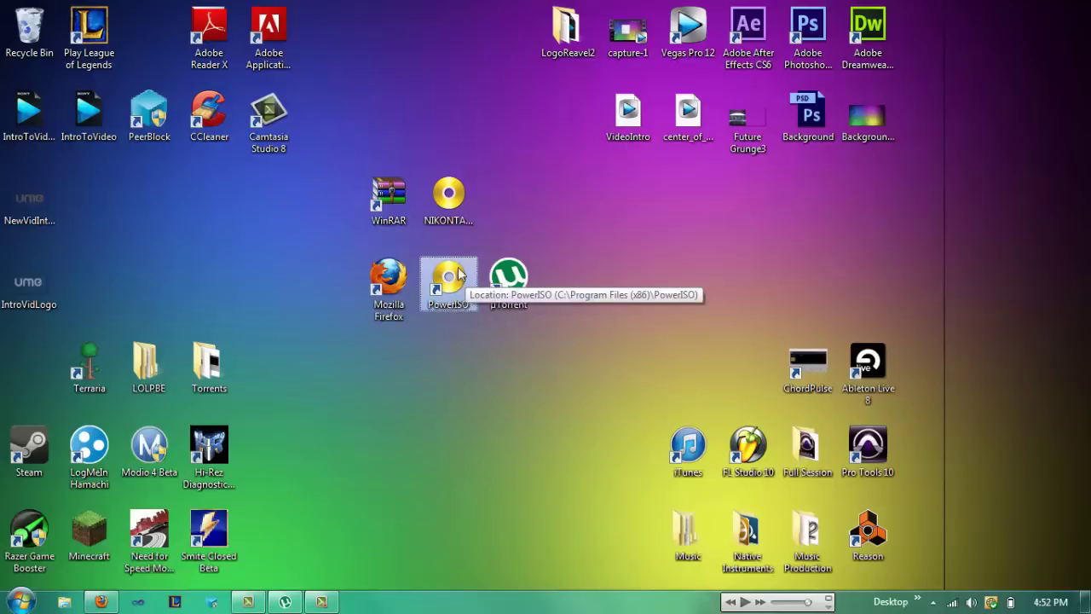
pyautogui.click(389, 275)
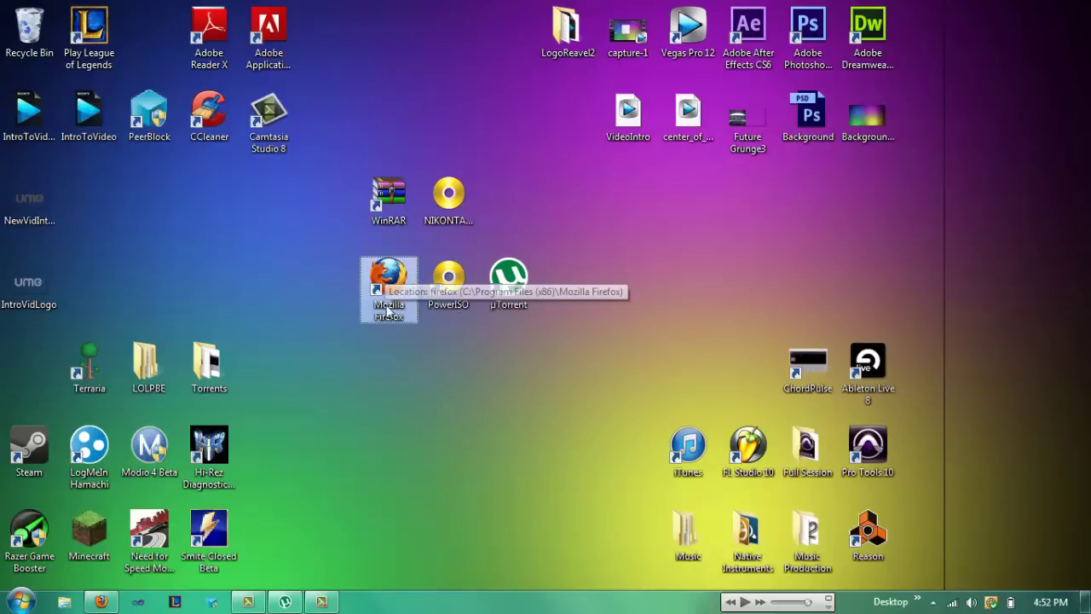
pyautogui.click(389, 197)
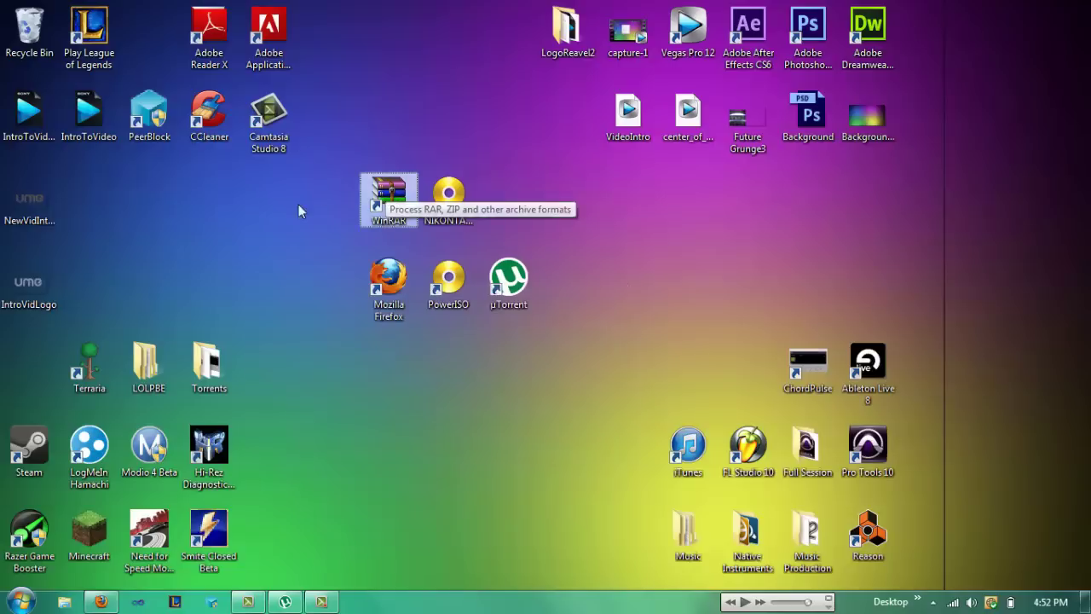
pyautogui.click(292, 238)
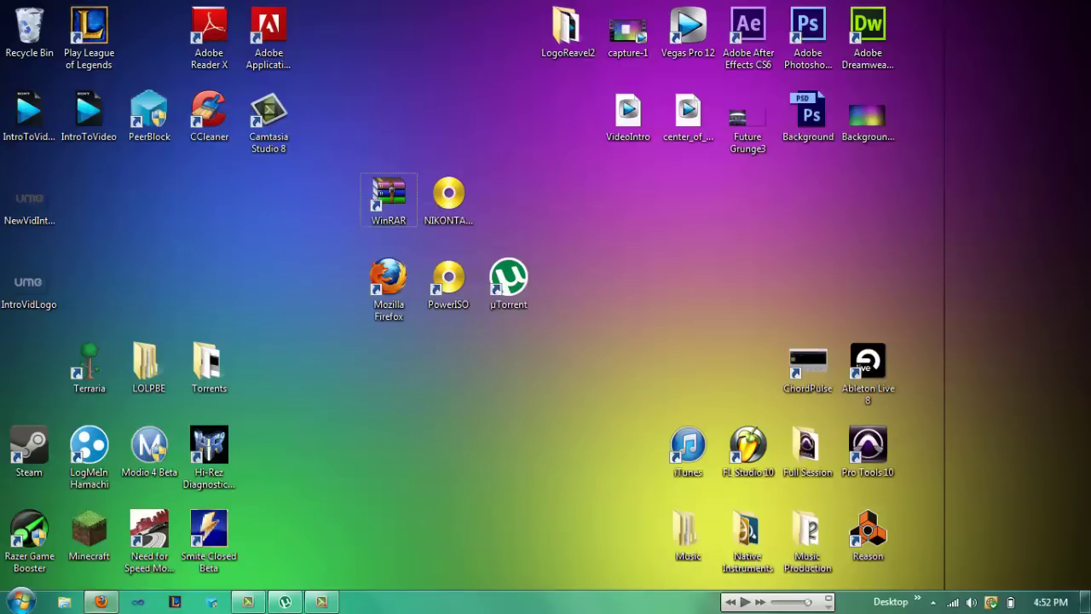
# Restore Firefox and search the torrent site for 'far cry 3'
pyautogui.click(100, 601)
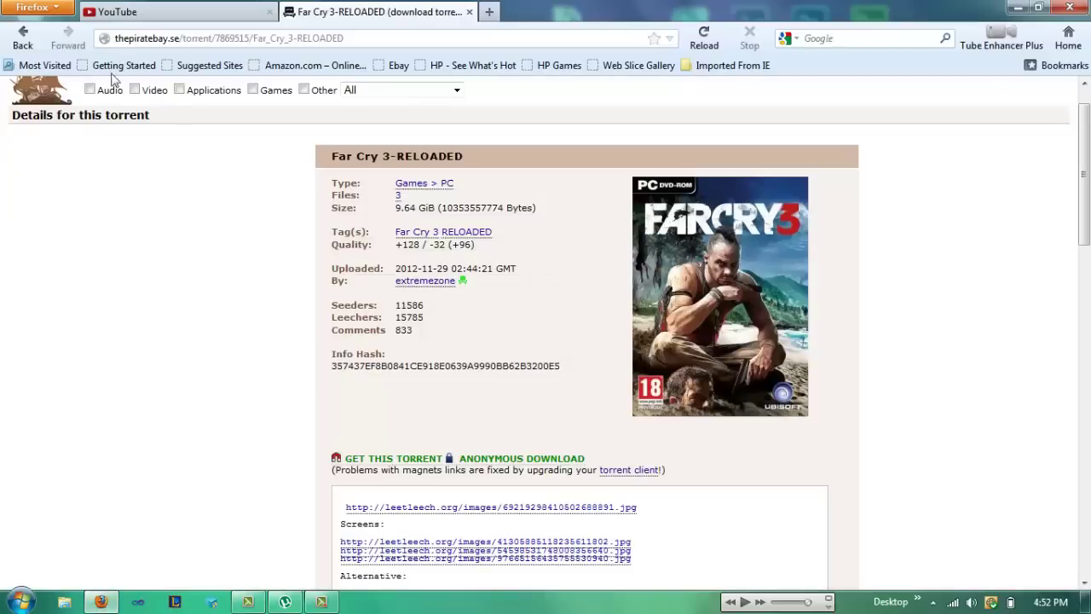
pyautogui.scroll(1, 111, 79)
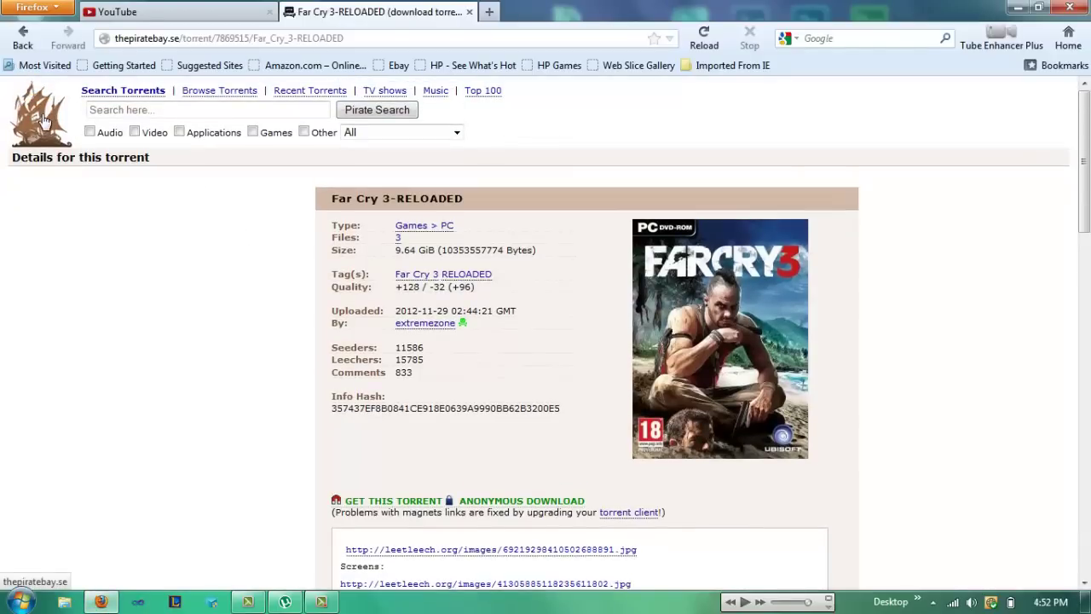
pyautogui.click(122, 109)
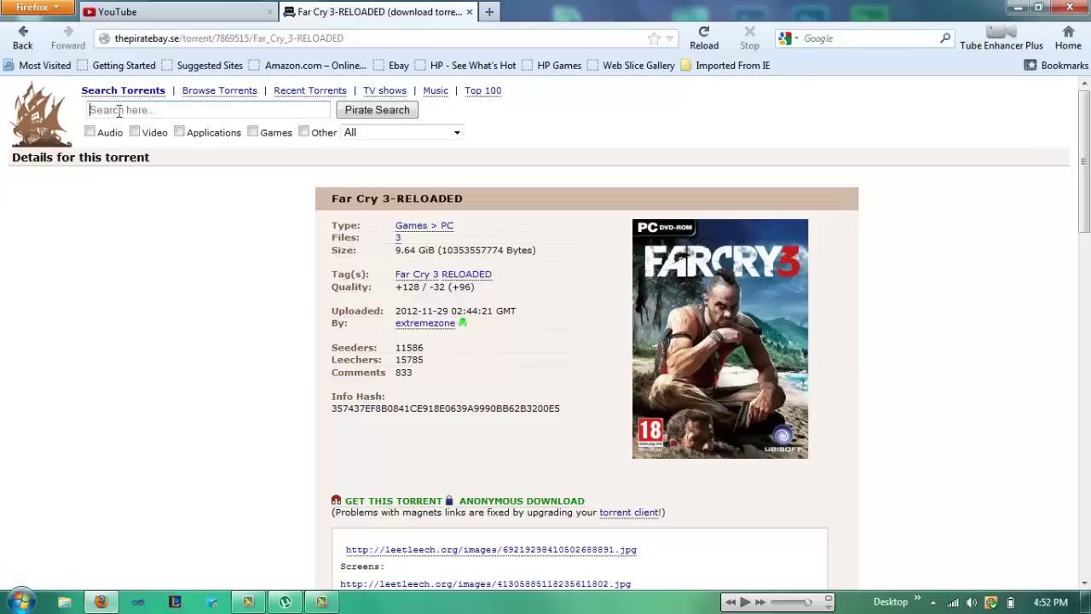
pyautogui.write('farcry3')
pyautogui.press('Return')
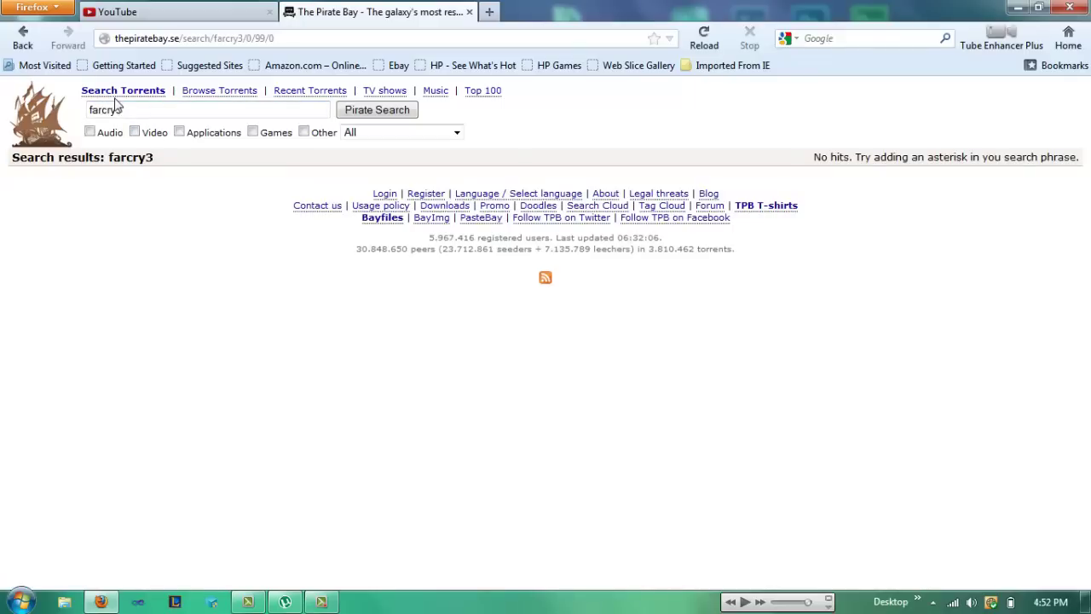
pyautogui.click(103, 109)
pyautogui.click(121, 109)
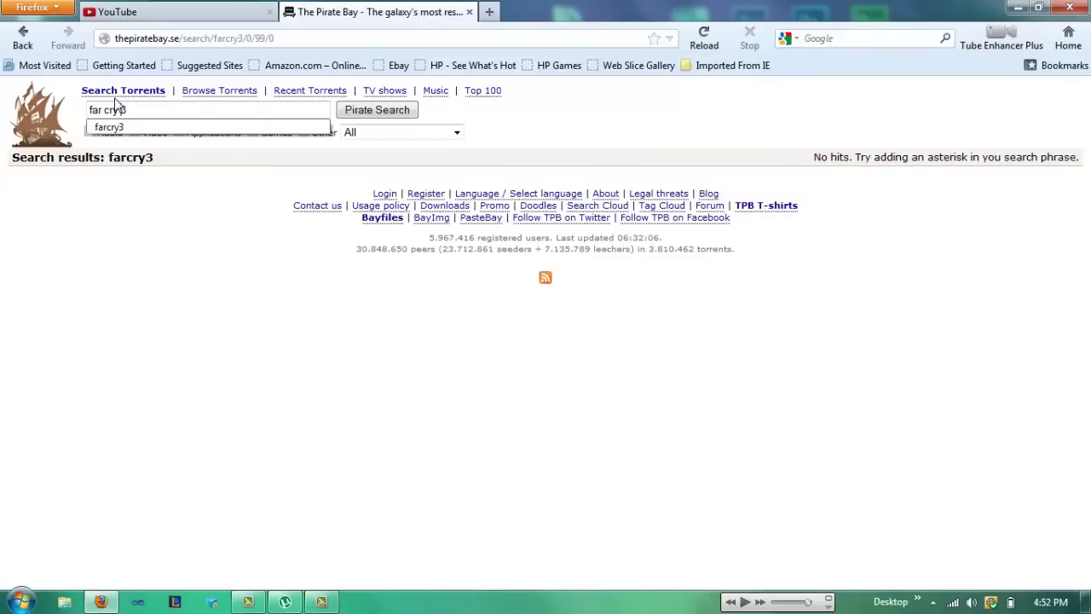
pyautogui.press('Return')
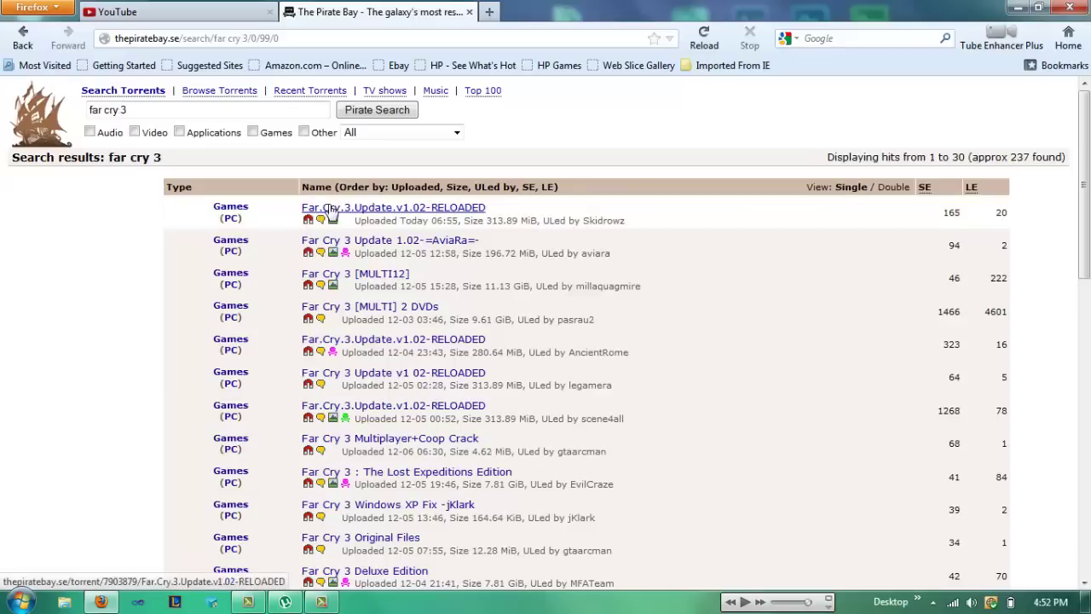
# Open Far Cry 3-RELOADED from results page 2 and launch its magnet link
pyautogui.scroll(-1, 631, 338)
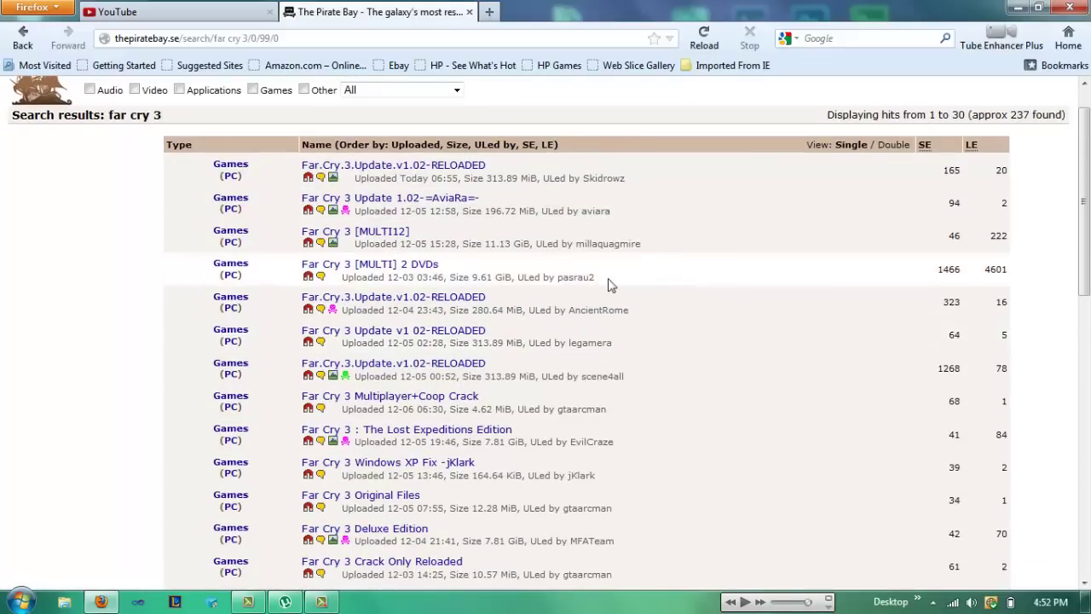
pyautogui.scroll(-10, 610, 289)
pyautogui.scroll(-4, 619, 297)
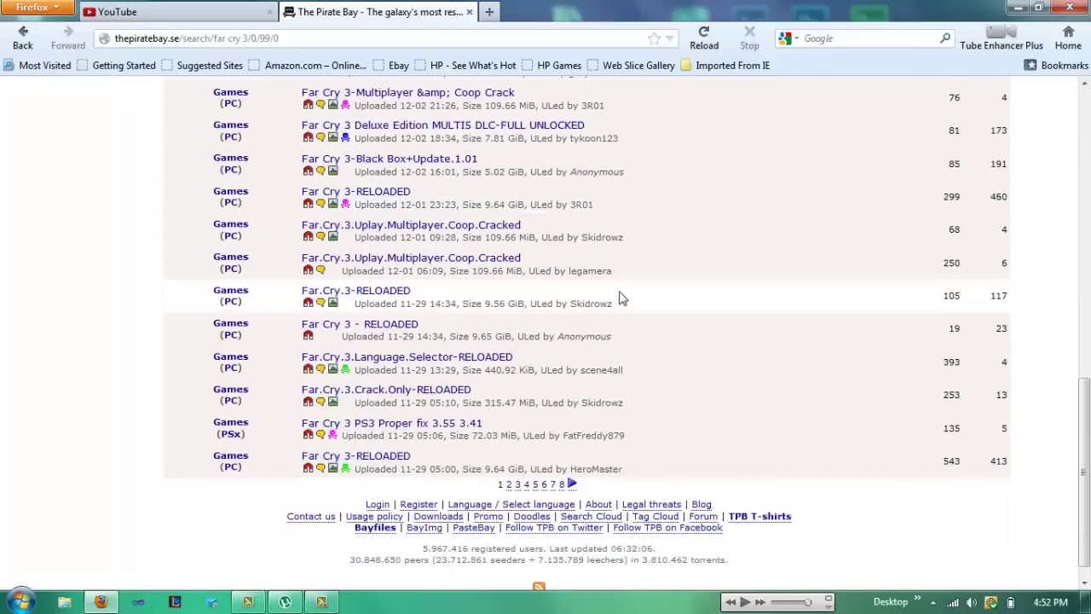
pyautogui.scroll(15, 552, 256)
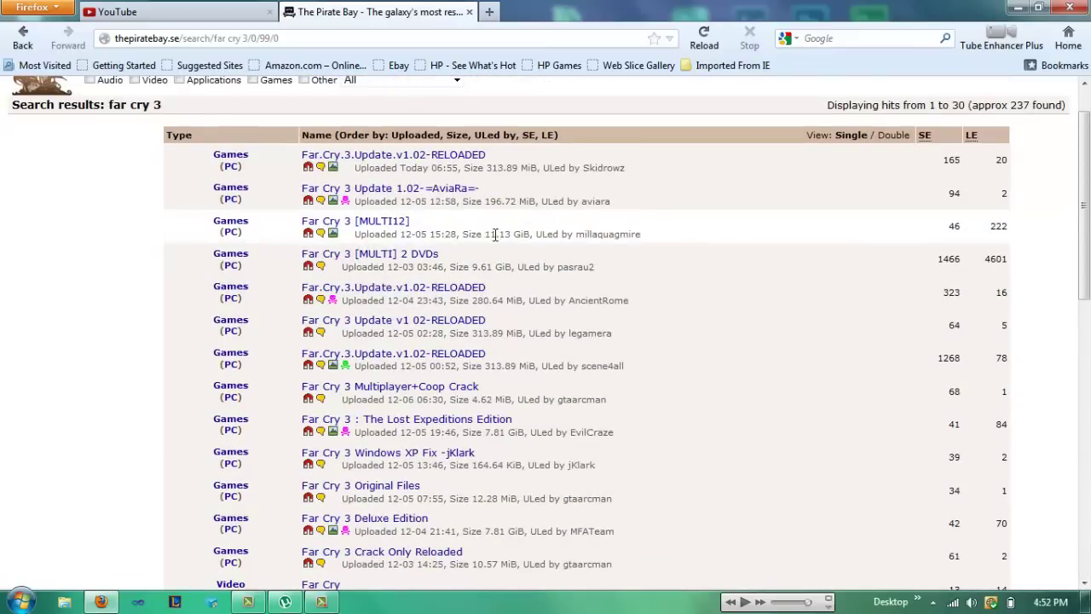
pyautogui.scroll(-12, 646, 300)
pyautogui.scroll(-3, 644, 300)
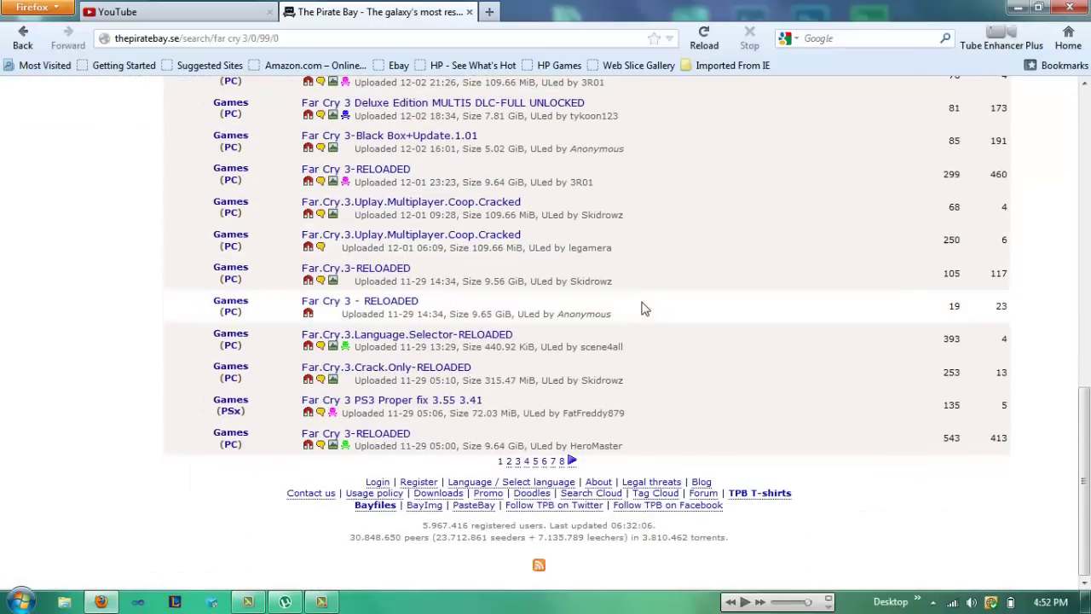
pyautogui.click(507, 482)
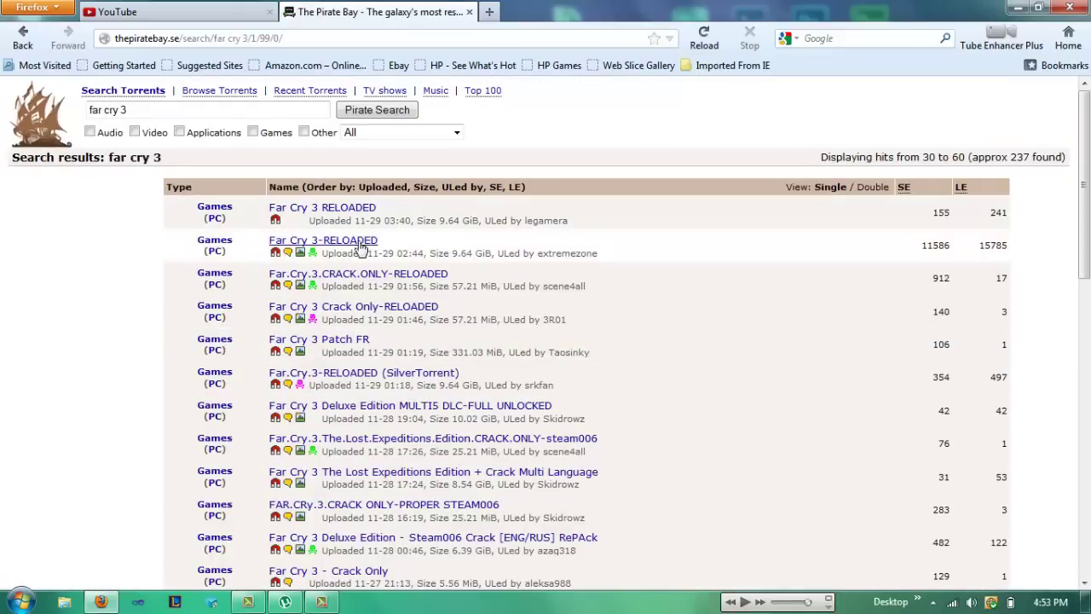
pyautogui.click(362, 243)
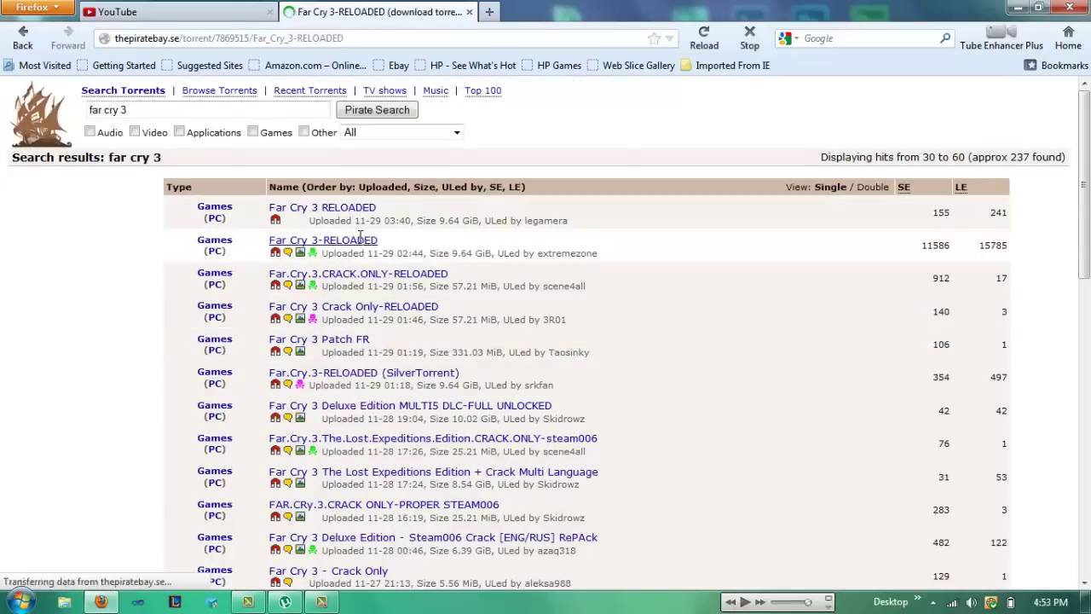
pyautogui.scroll(-2, 365, 243)
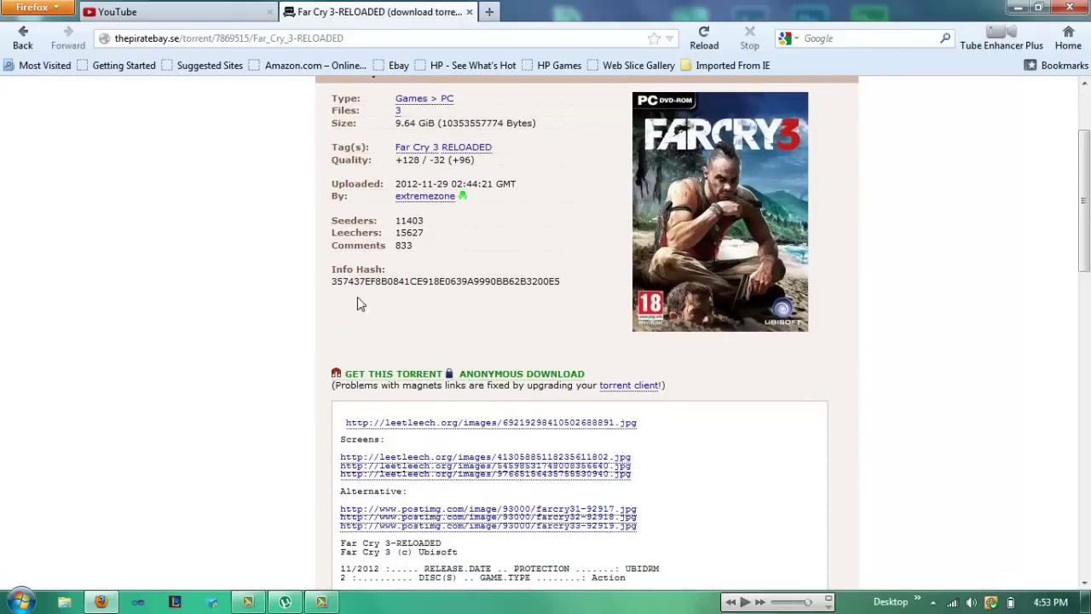
pyautogui.scroll(3, 358, 302)
pyautogui.scroll(-2, 369, 198)
pyautogui.scroll(-4, 406, 325)
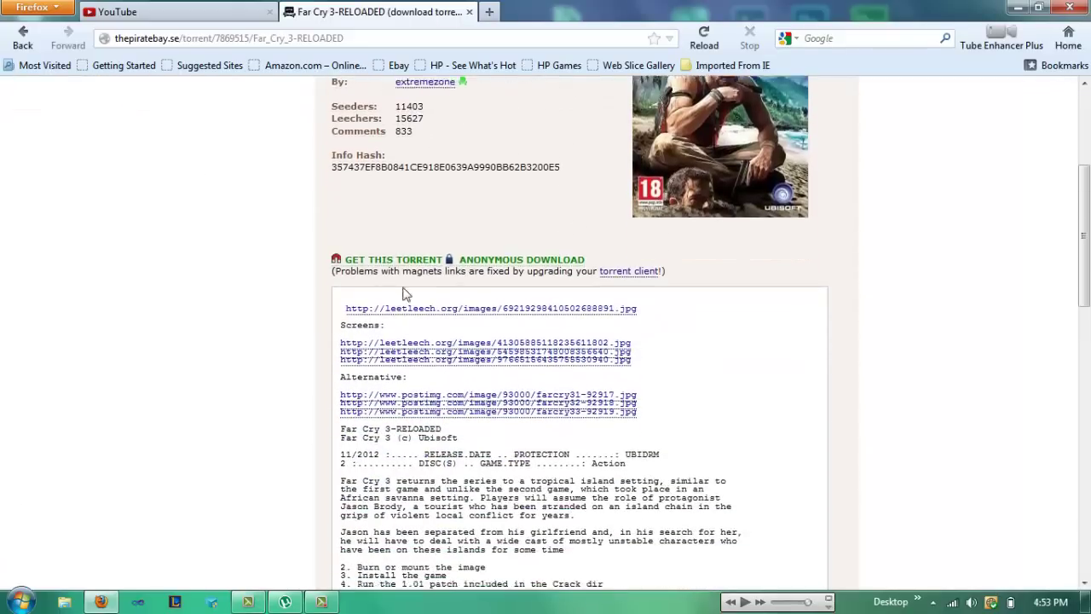
pyautogui.scroll(1, 410, 285)
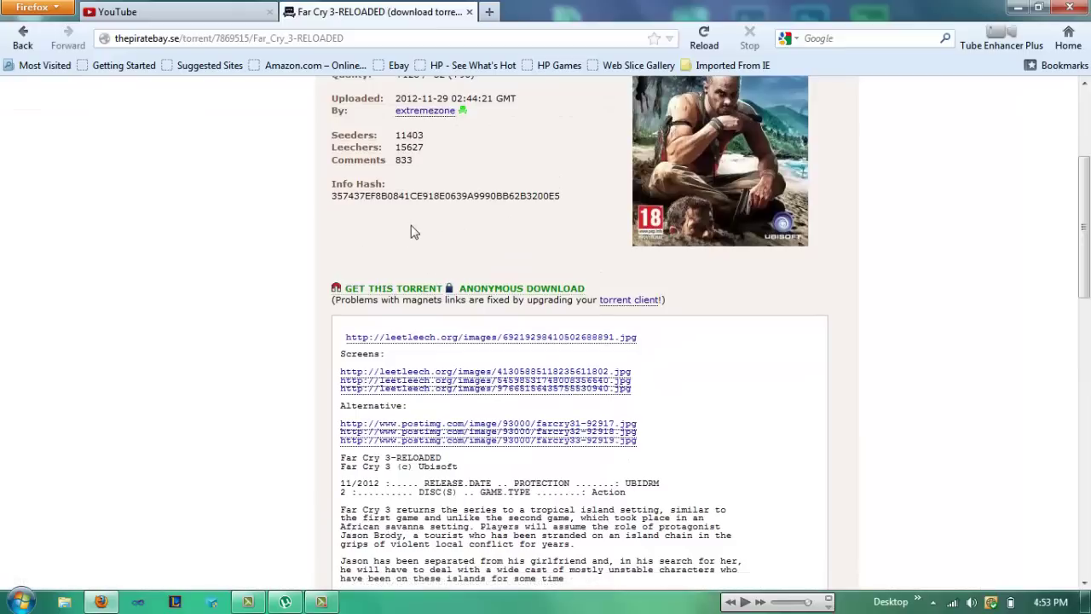
pyautogui.click(401, 294)
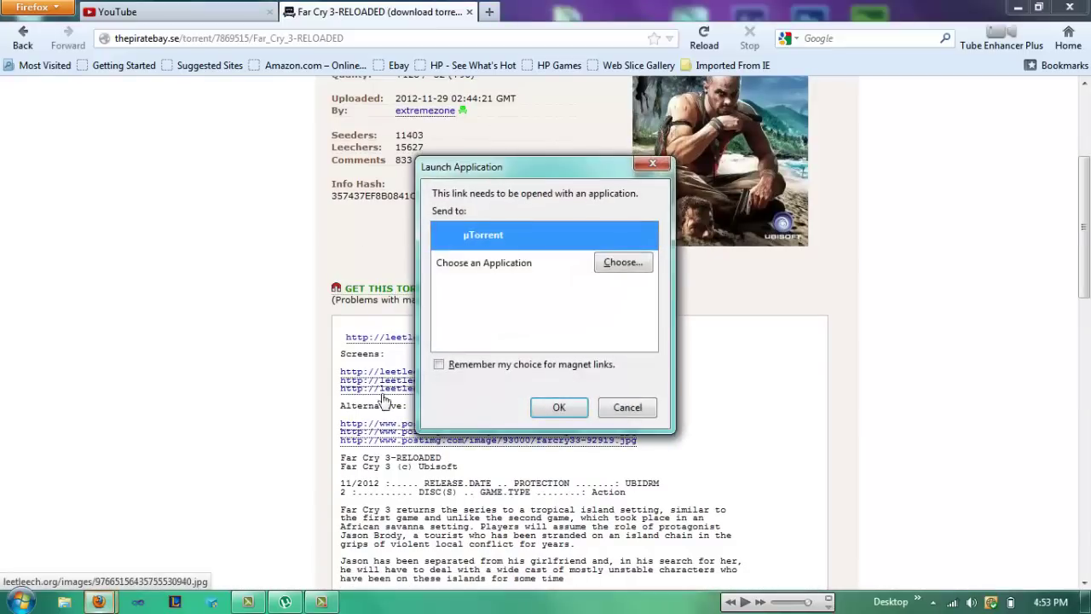
# Send the magnet link to µTorrent and add the torrent, saving to Downloads
pyautogui.click(483, 266)
pyautogui.click(515, 248)
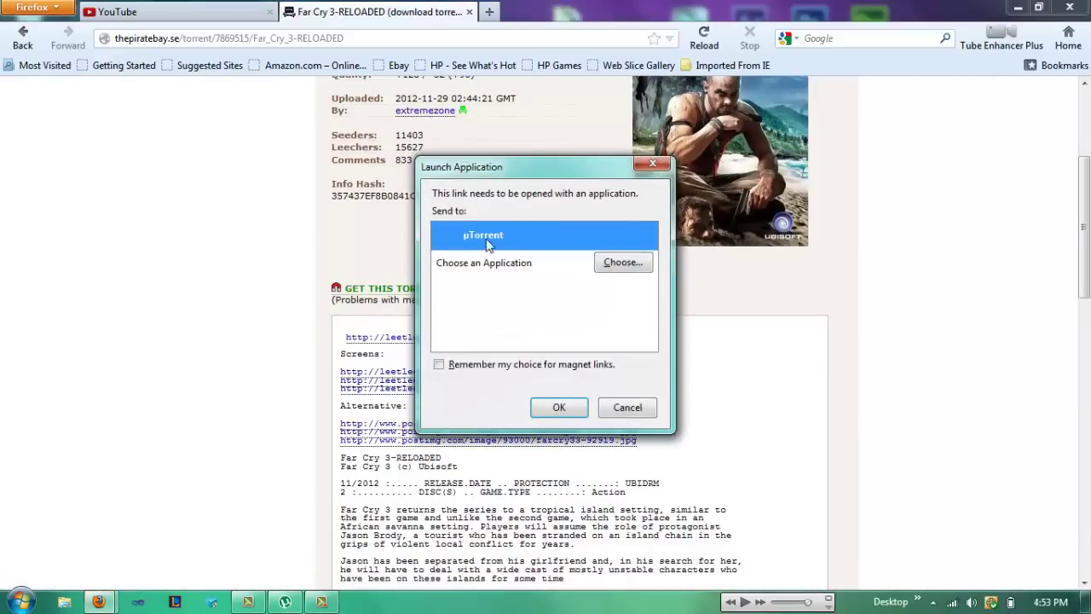
pyautogui.moveTo(501, 173)
pyautogui.mouseDown()
pyautogui.moveTo(446, 173)
pyautogui.moveTo(504, 196)
pyautogui.moveTo(496, 167)
pyautogui.mouseUp()
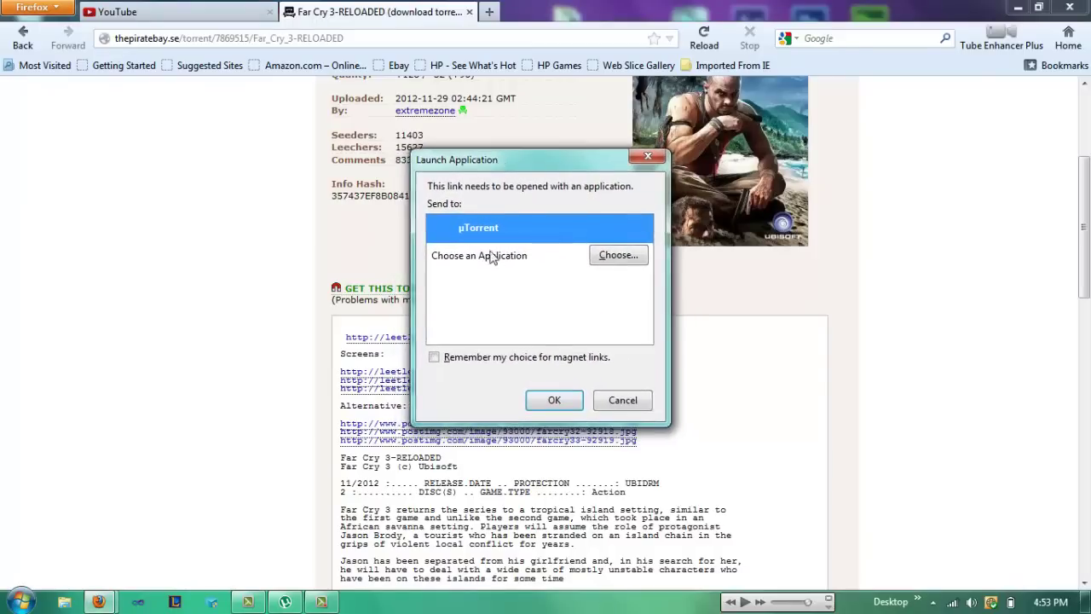
pyautogui.click(553, 401)
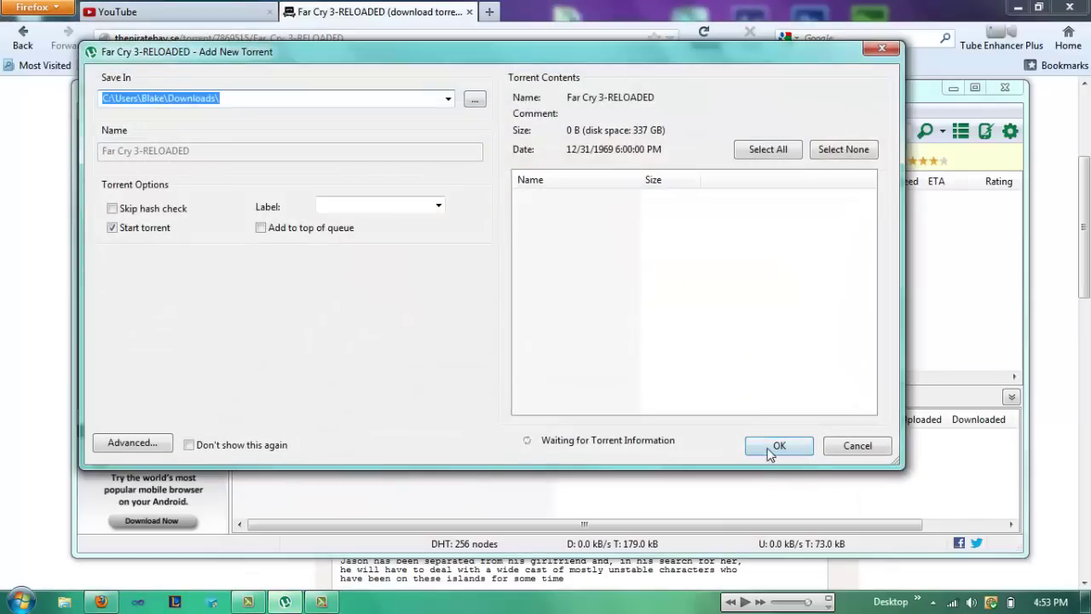
pyautogui.click(448, 100)
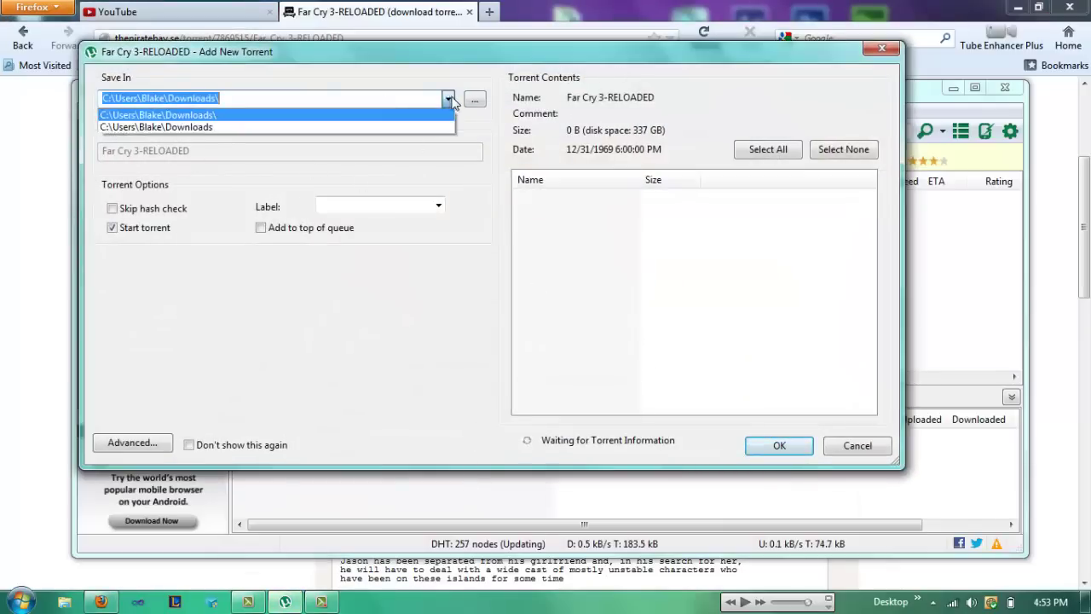
pyautogui.click(449, 100)
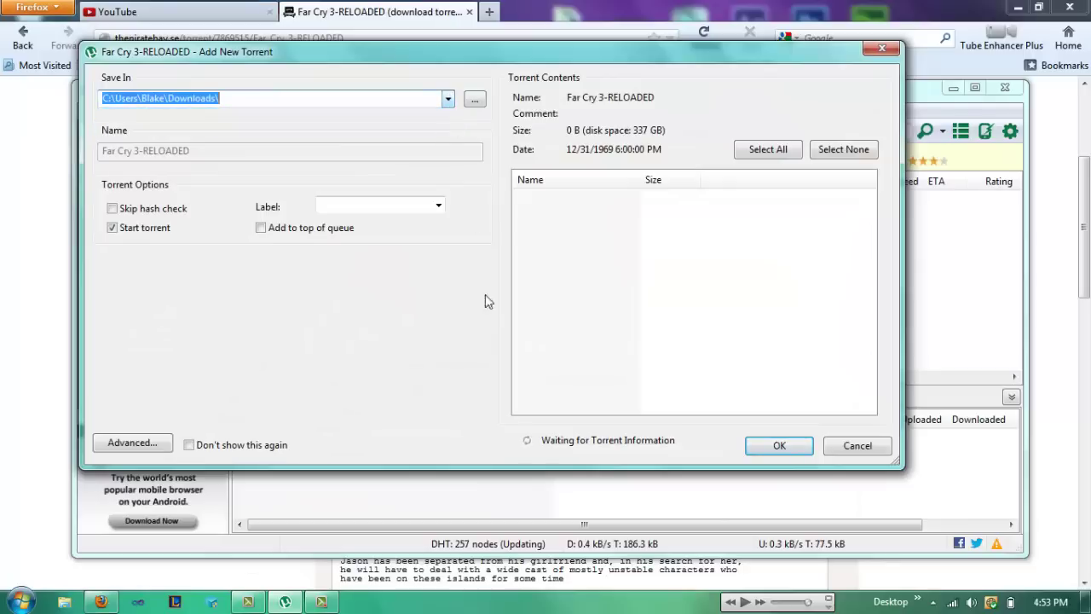
pyautogui.click(776, 446)
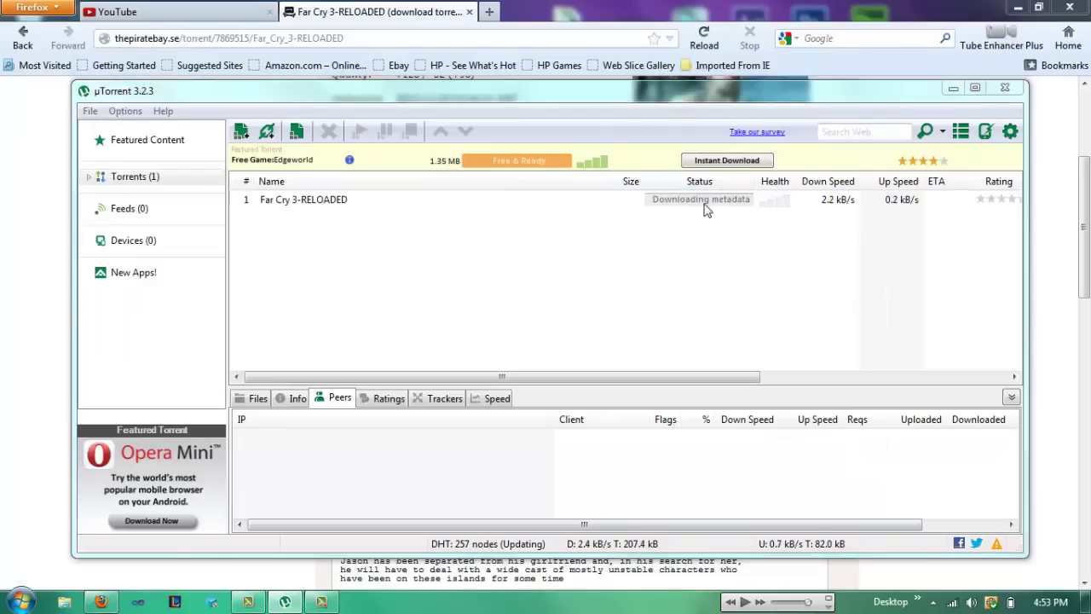
# Set the Far Cry 3 torrent's bandwidth allocation to High and widen the Size column
pyautogui.rightClick(533, 205)
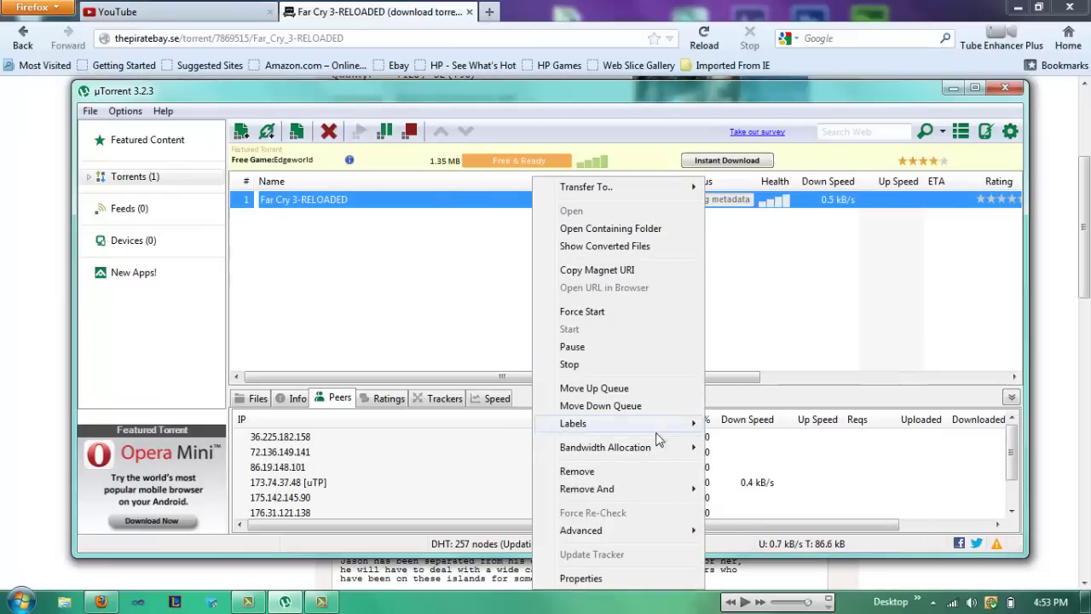
pyautogui.moveTo(682, 456)
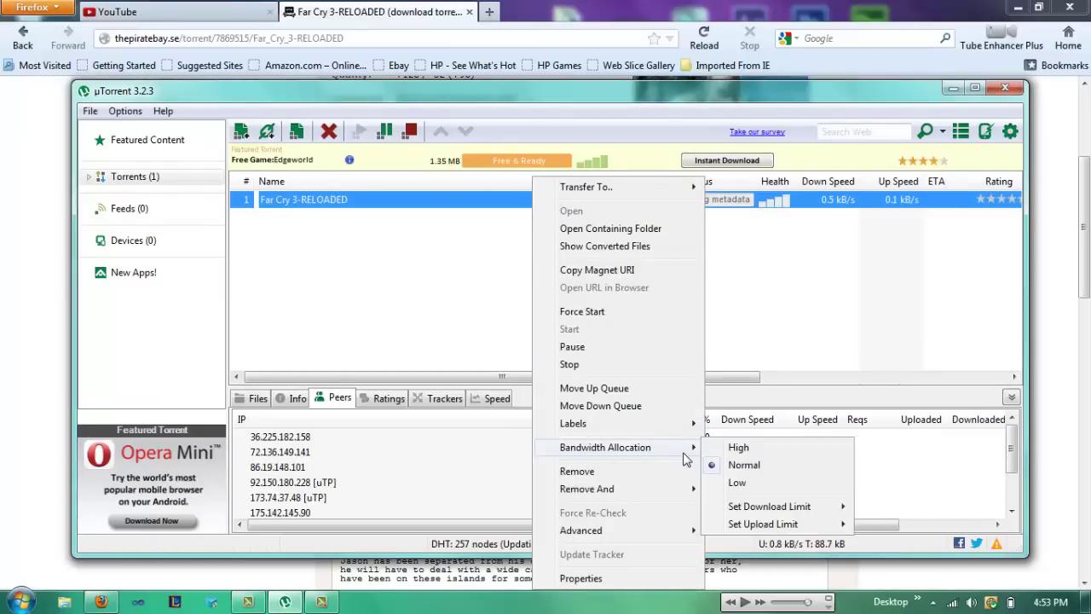
pyautogui.click(718, 450)
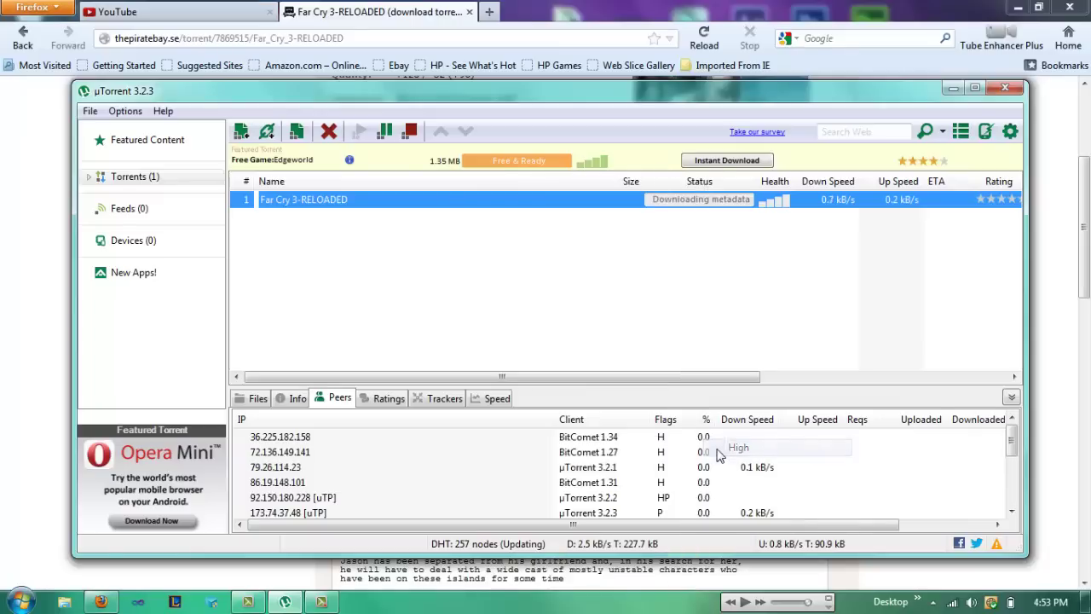
pyautogui.click(569, 300)
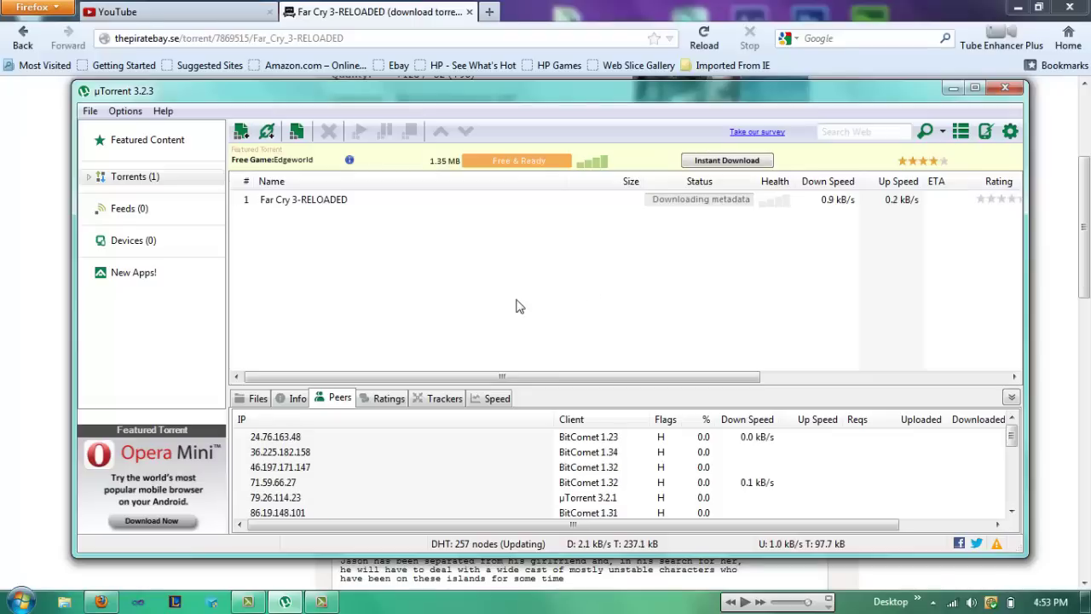
pyautogui.rightClick(556, 201)
pyautogui.moveTo(650, 449)
pyautogui.click(814, 331)
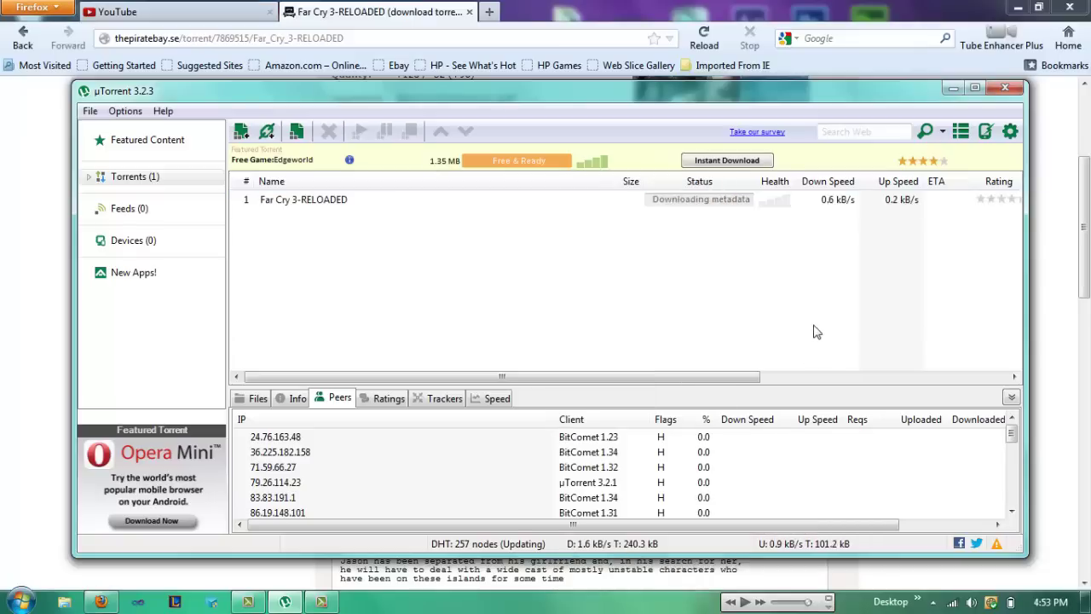
pyautogui.moveTo(645, 182); pyautogui.dragTo(654, 181)
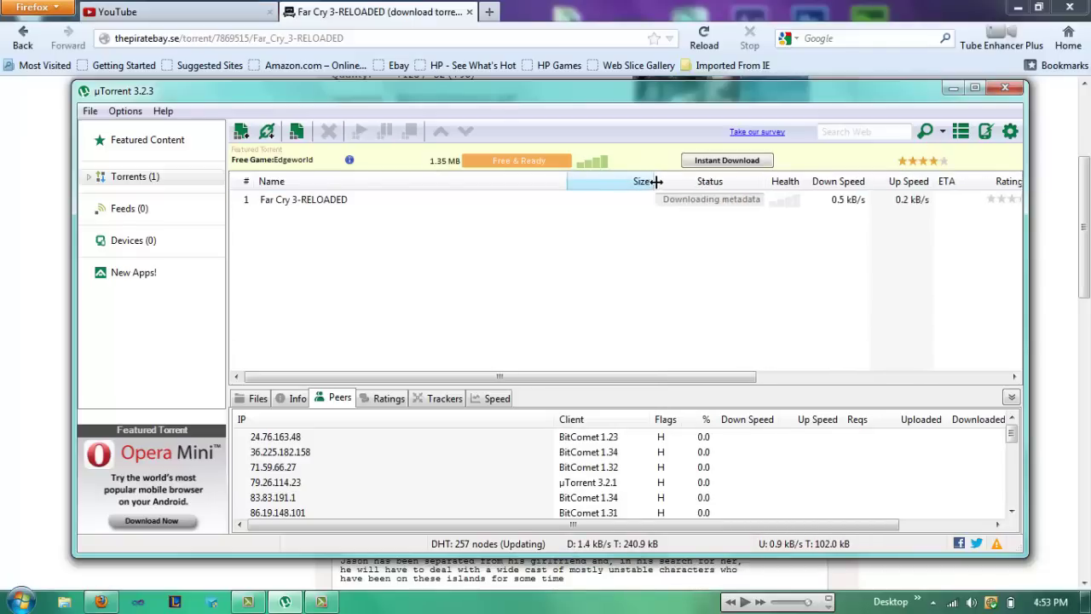
# Remove the Far Cry 3-RELOADED torrent and close µTorrent
pyautogui.click(544, 205)
pyautogui.click(329, 132)
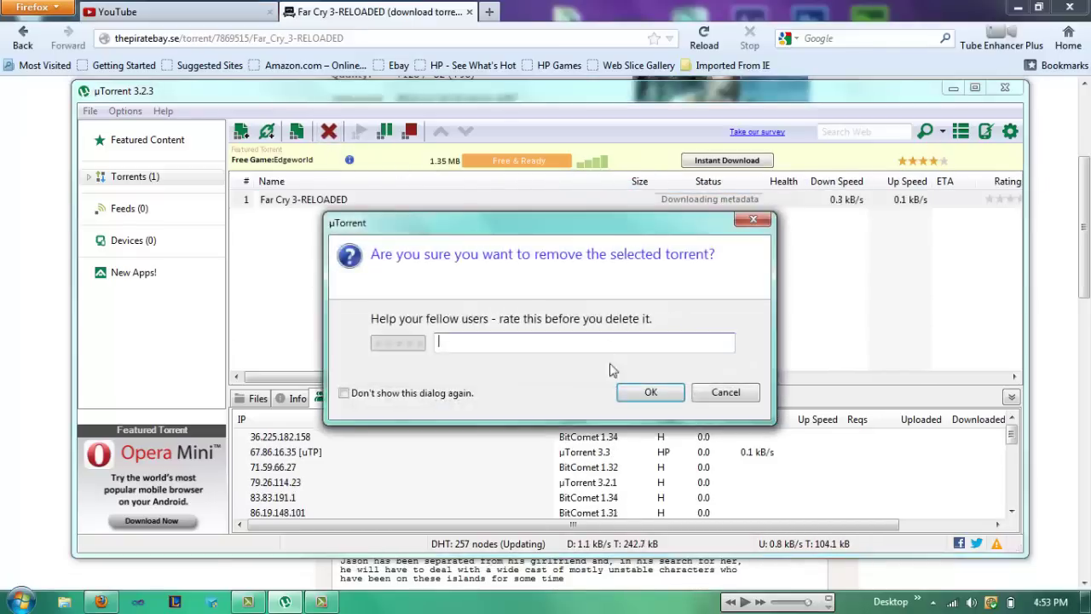
pyautogui.click(650, 392)
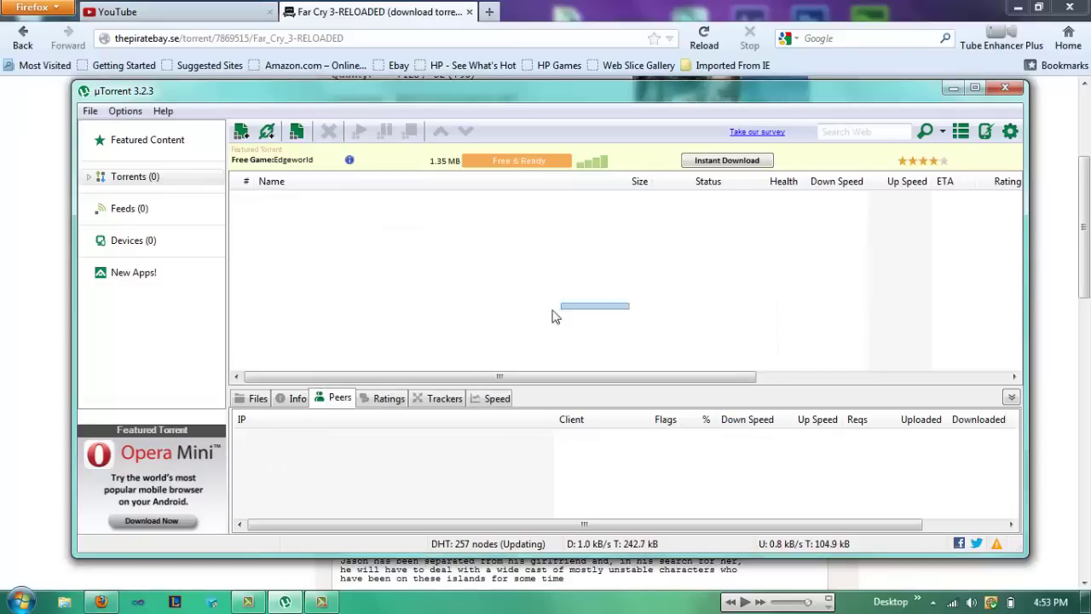
pyautogui.click(1005, 88)
# Minimize Firefox and move the WinRAR shortcut to an empty desktop spot
pyautogui.scroll(3, 714, 241)
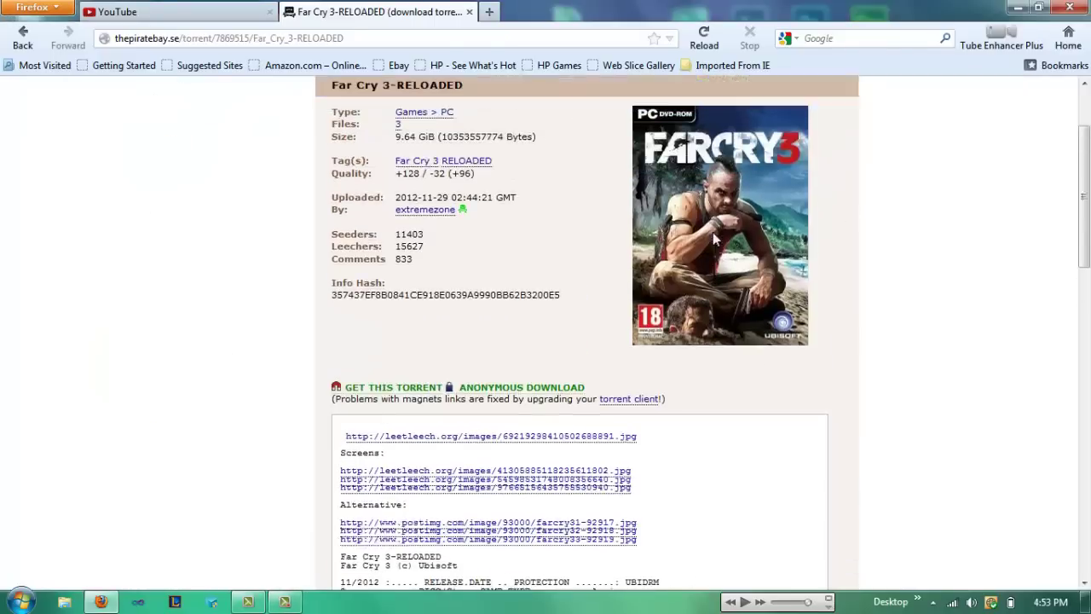
pyautogui.scroll(3, 715, 241)
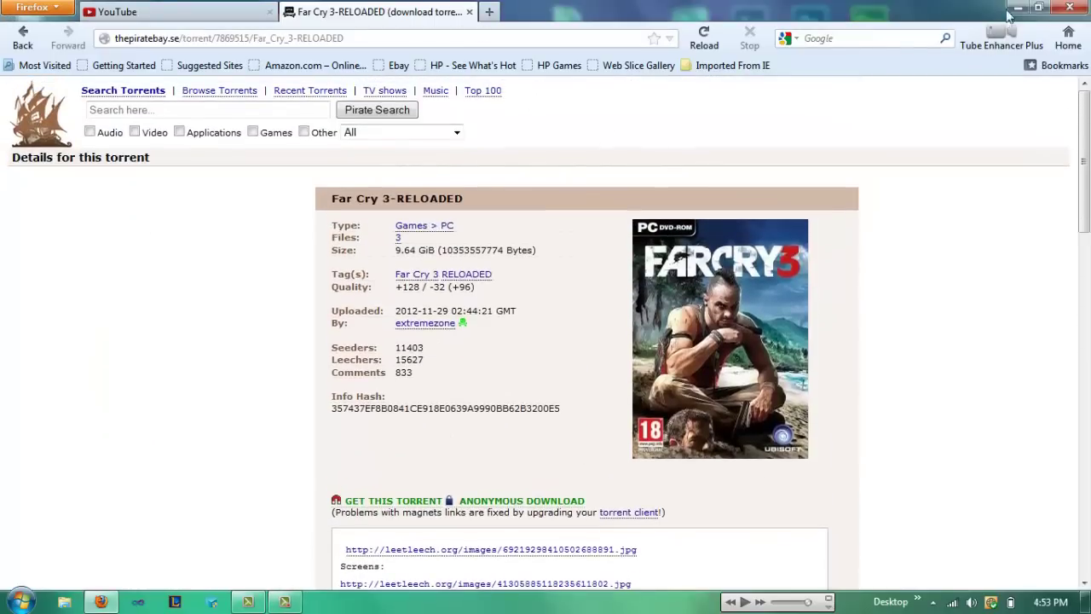
pyautogui.click(1016, 10)
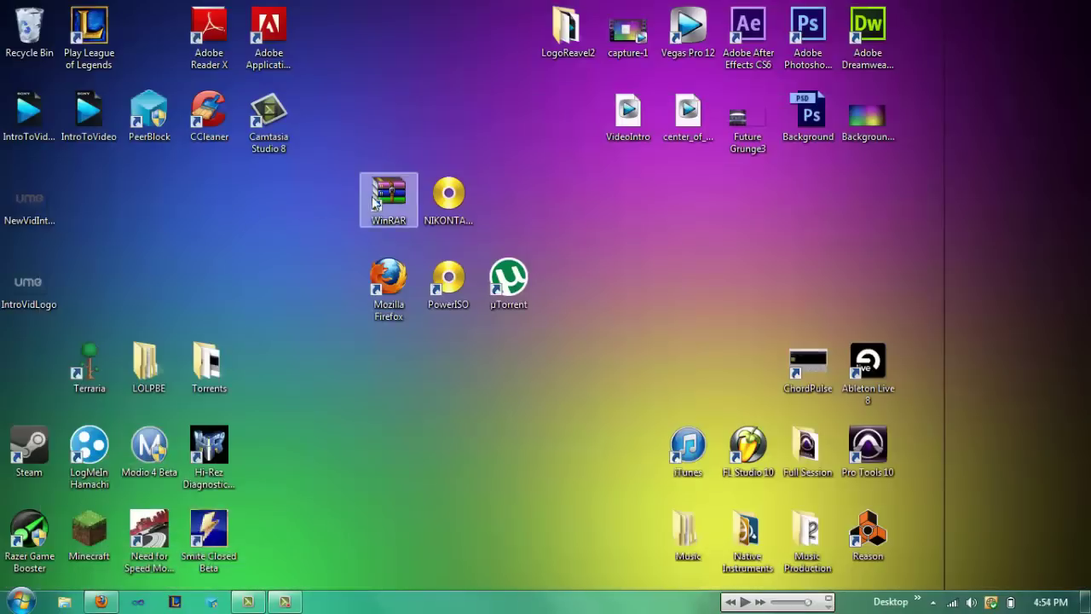
pyautogui.moveTo(373, 202); pyautogui.dragTo(205, 202)
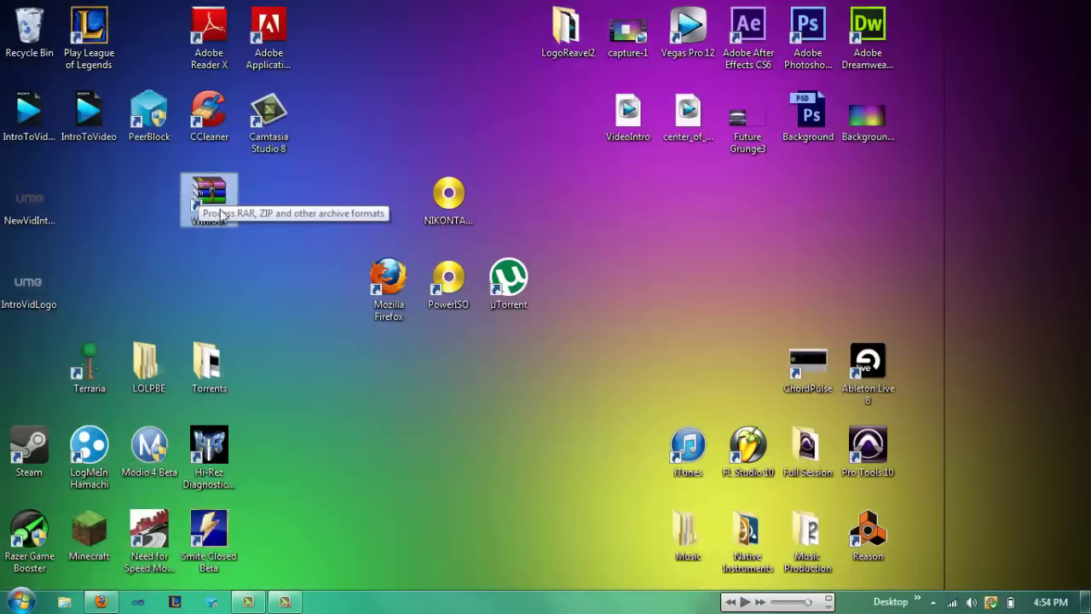
pyautogui.rightClick(210, 197)
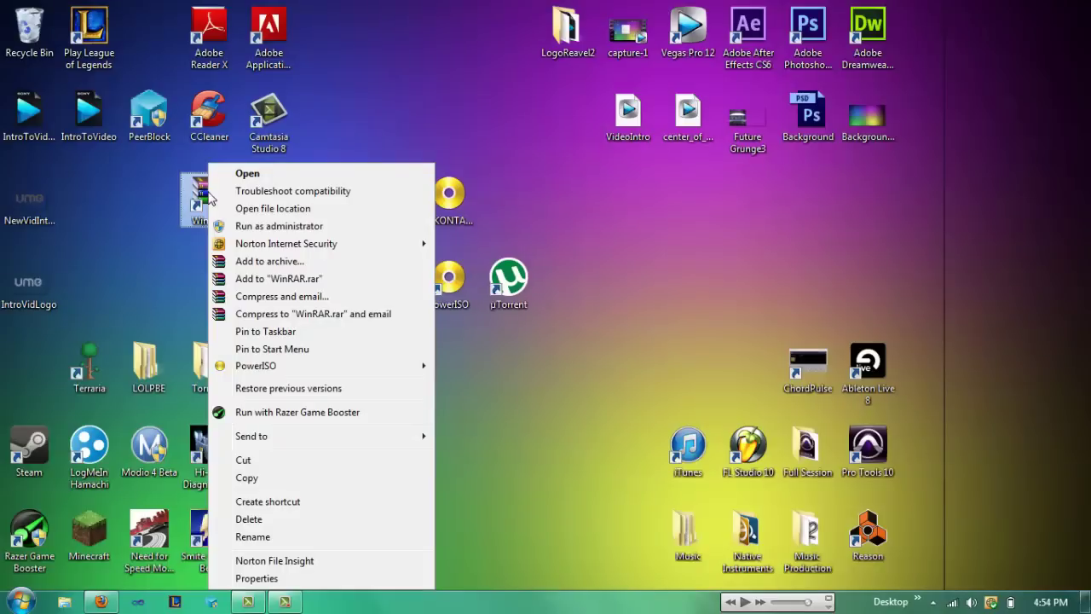
pyautogui.click(135, 248)
pyautogui.rightClick(200, 188)
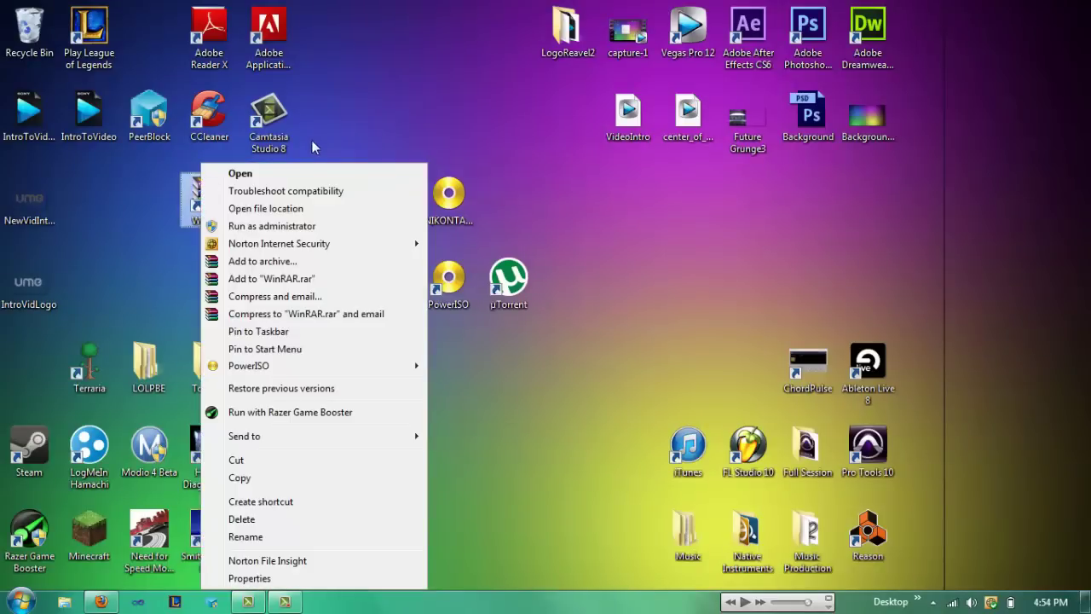
# Compress the LogoReavel2 folder into LogoReavel2.rar and place it beside WinRAR
pyautogui.rightClick(549, 43)
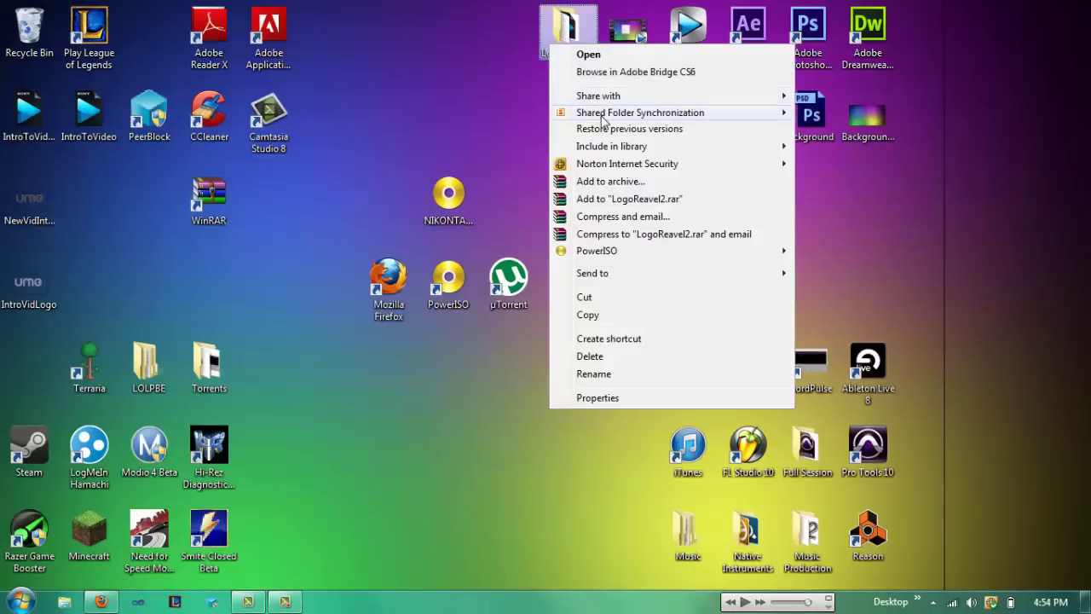
pyautogui.click(627, 181)
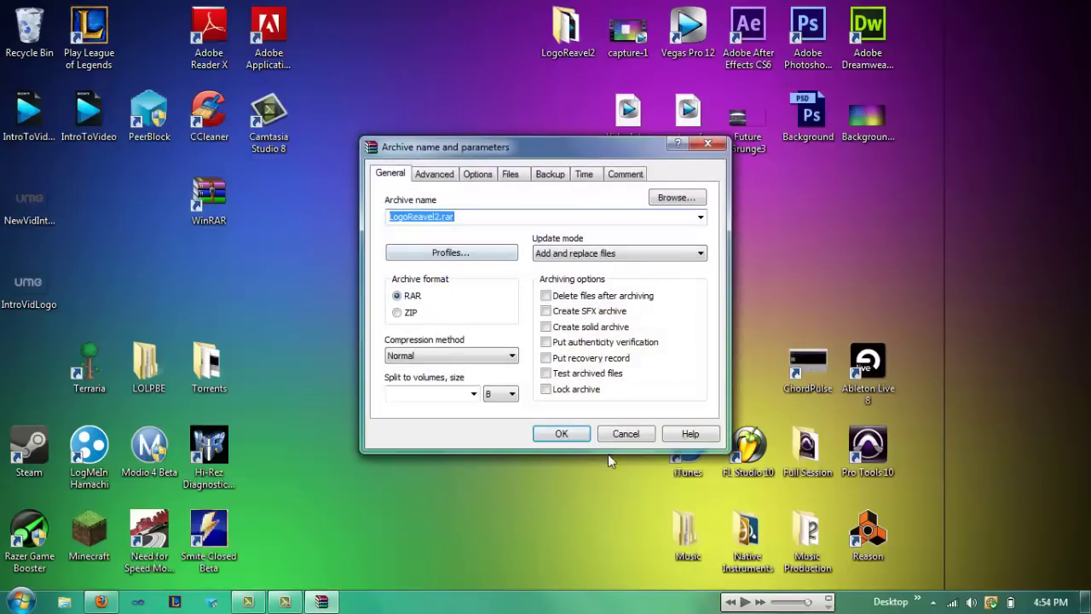
pyautogui.click(561, 433)
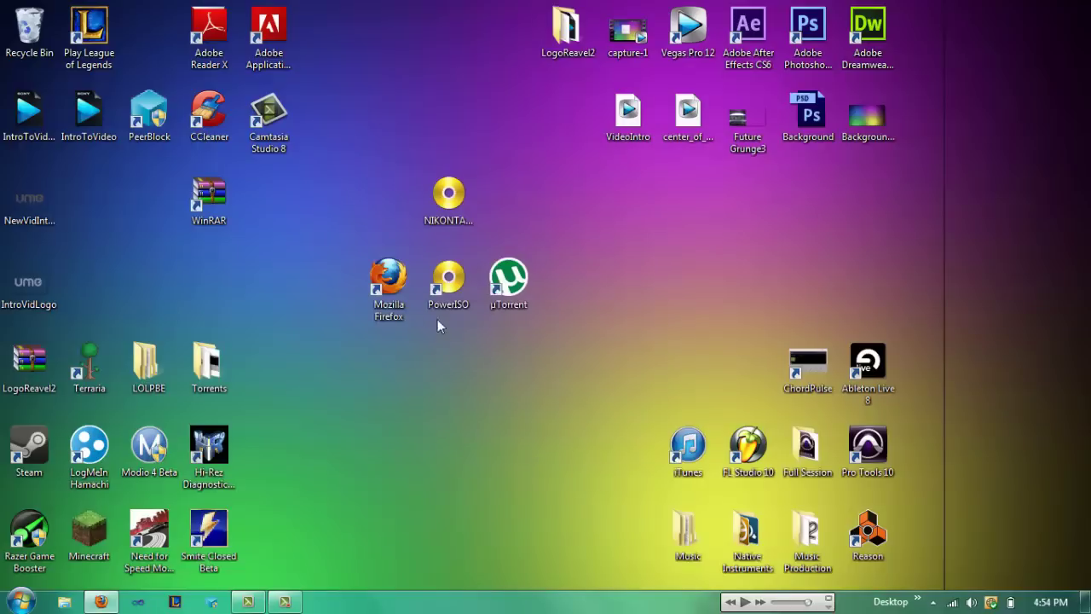
pyautogui.moveTo(33, 368); pyautogui.dragTo(213, 284)
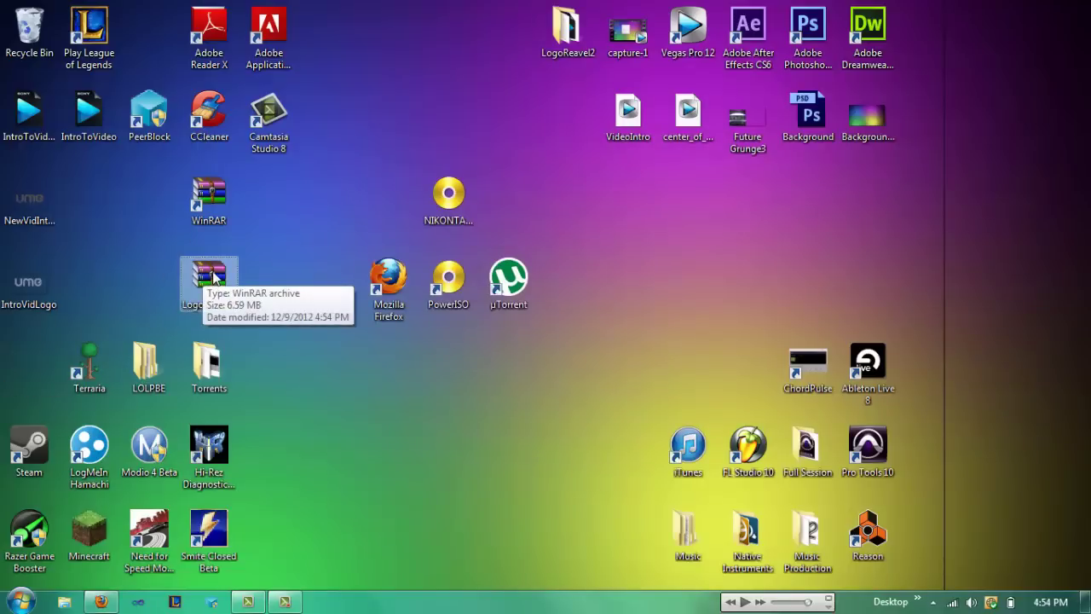
# View and extract LogoReavel2.rar without overwriting, then drag it to the Recycle Bin
pyautogui.doubleClick(213, 277)
pyautogui.click(158, 250)
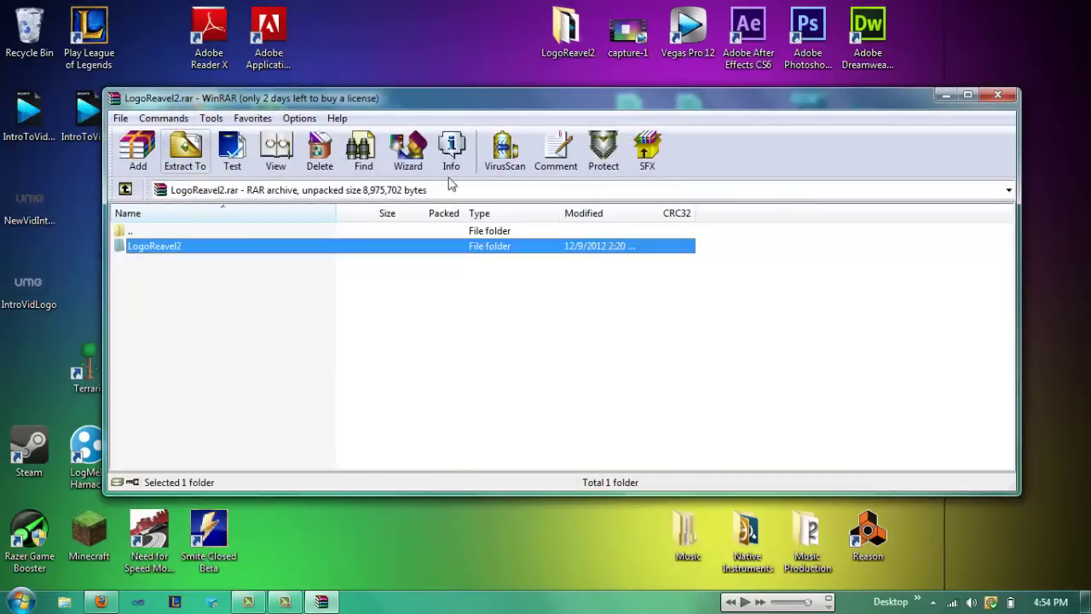
pyautogui.click(998, 95)
pyautogui.rightClick(189, 273)
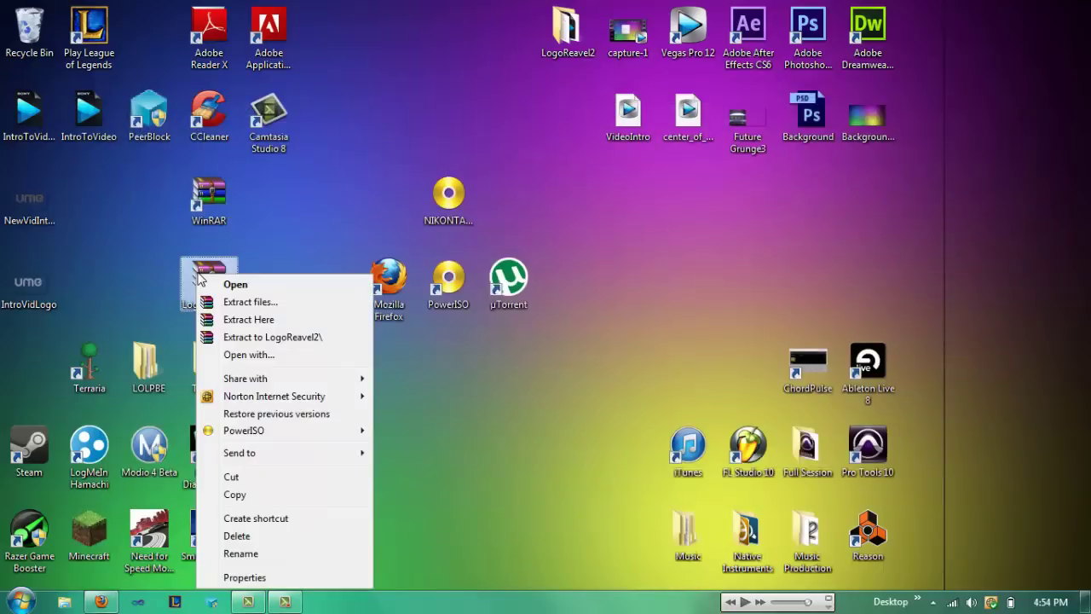
pyautogui.click(243, 320)
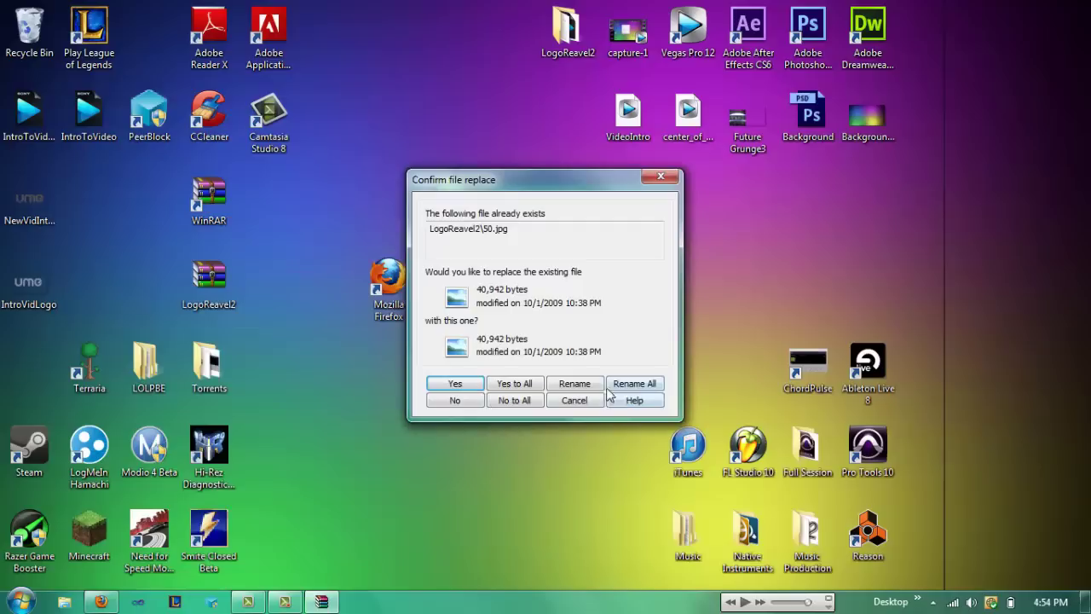
pyautogui.click(587, 401)
pyautogui.moveTo(209, 277); pyautogui.dragTo(30, 30)
# Move the WinRAR shortcut above the disc icons and put NIKONTAKT back in place
pyautogui.moveTo(209, 198); pyautogui.dragTo(380, 126)
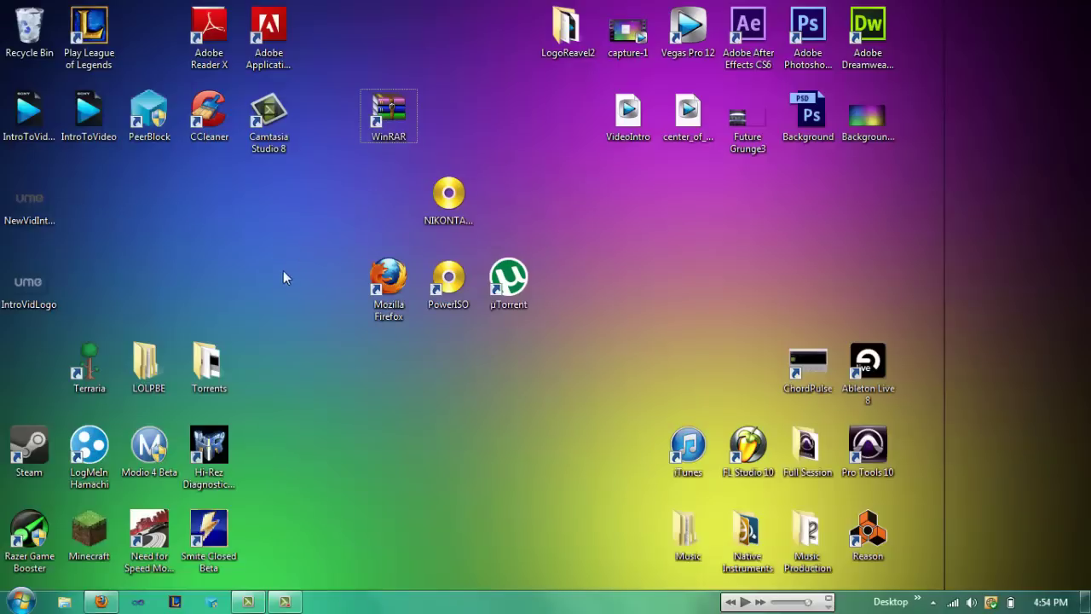
pyautogui.moveTo(442, 198); pyautogui.dragTo(367, 201)
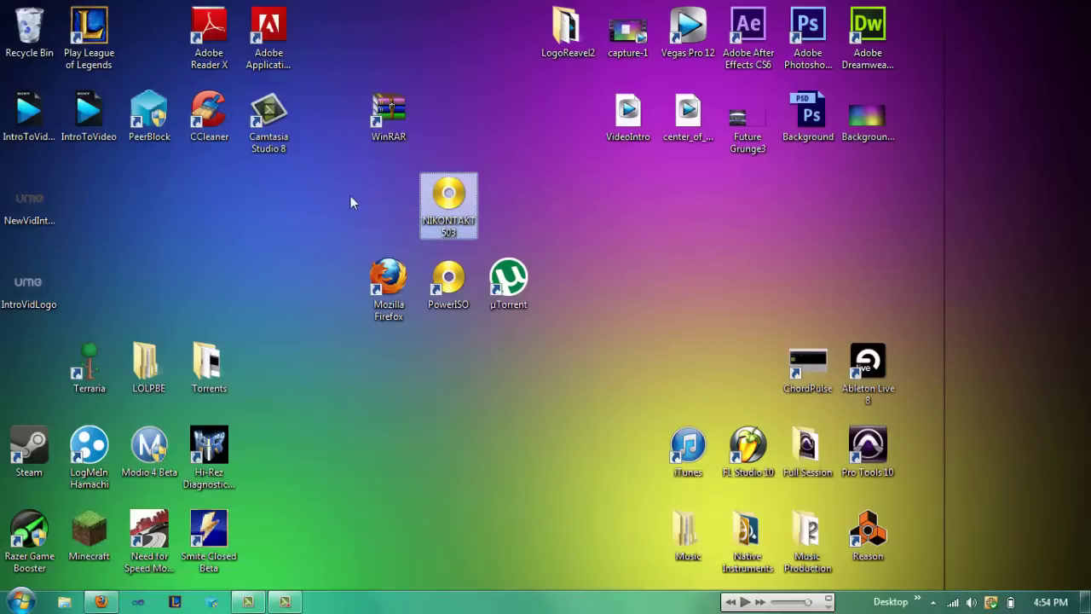
pyautogui.click(430, 223)
pyautogui.keyDown('ctrl'); pyautogui.click(437, 271); pyautogui.keyUp('ctrl')
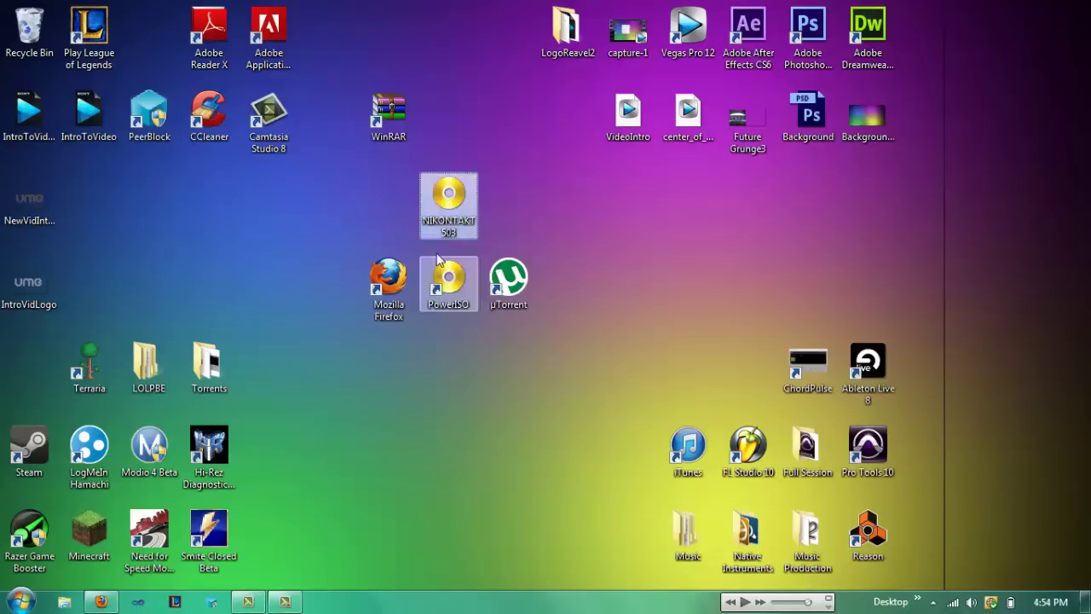
pyautogui.click(428, 274)
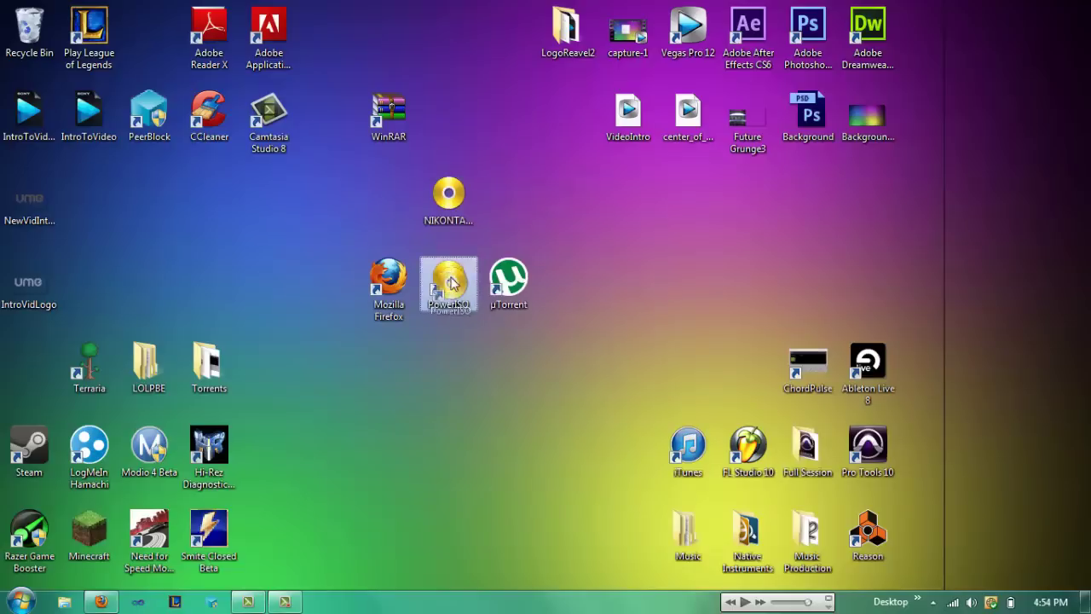
# Open a new Firefox tab and search Google for 'poweriso'
pyautogui.click(99, 602)
pyautogui.click(498, 16)
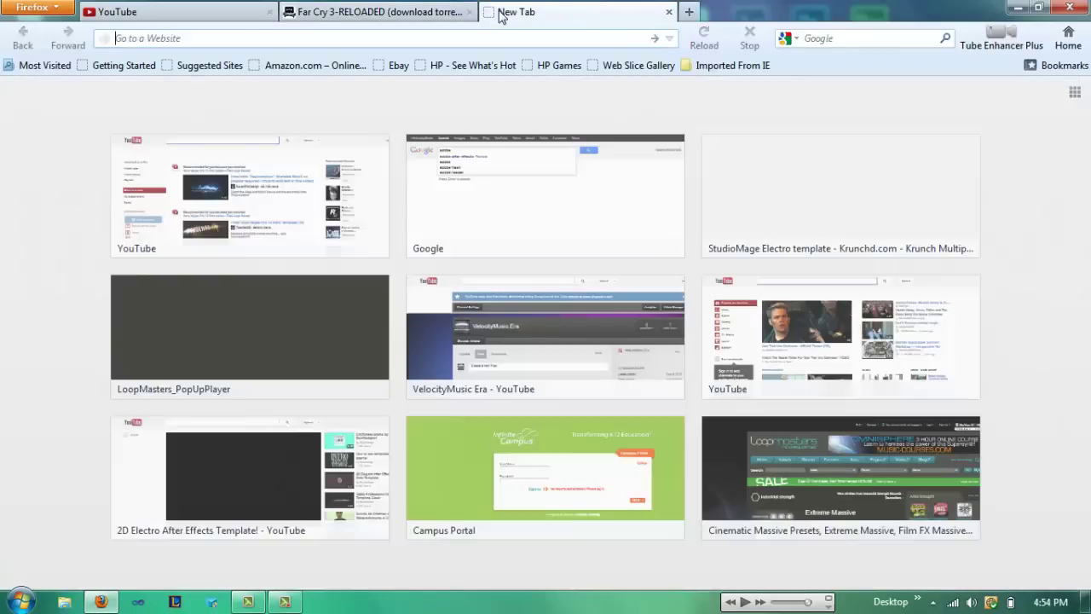
pyautogui.click(597, 207)
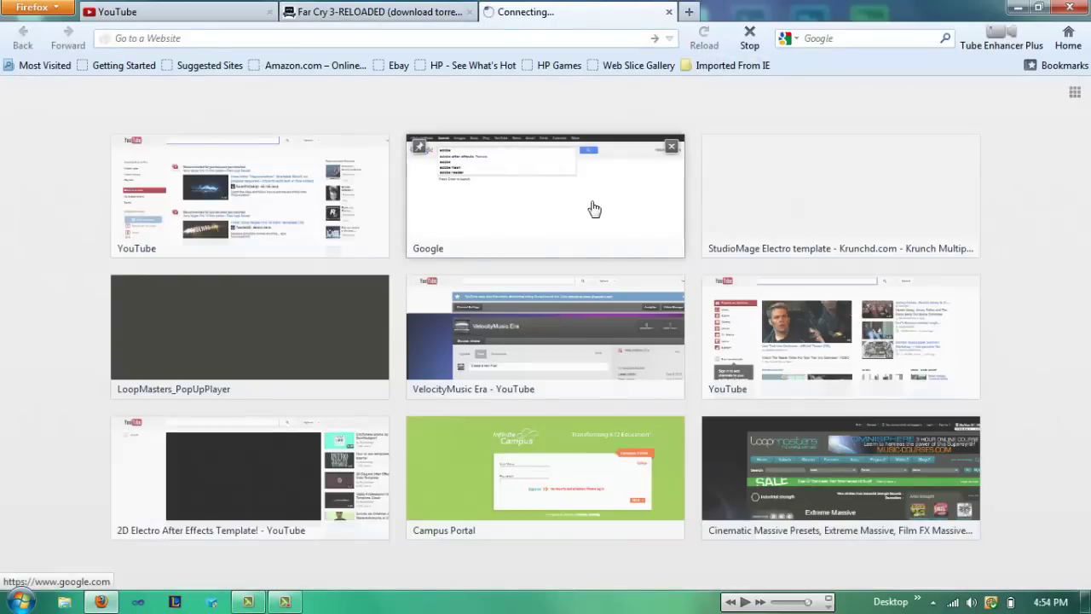
pyautogui.write('po')
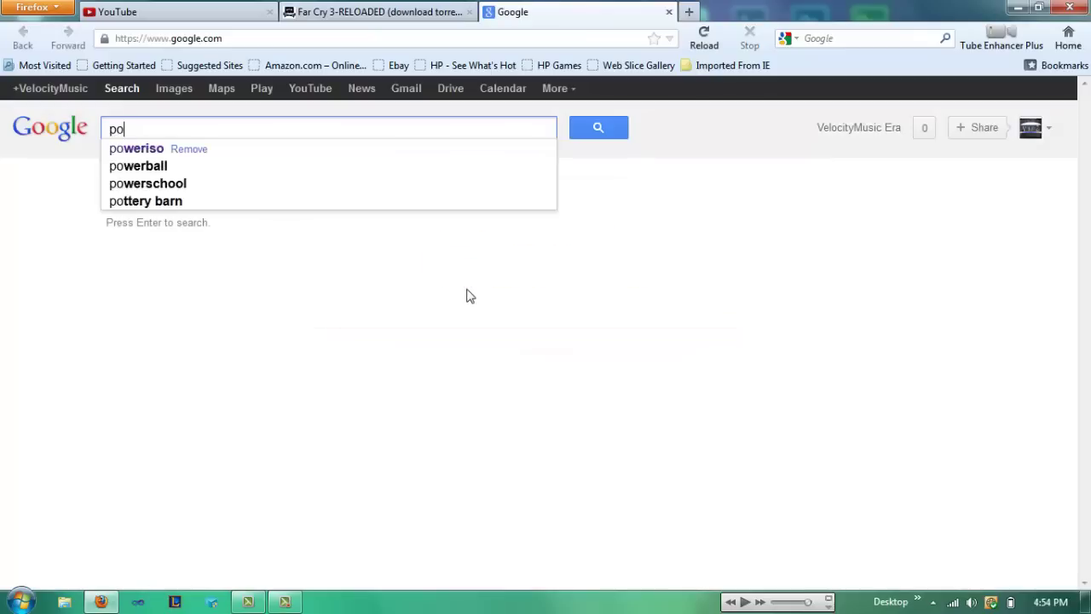
pyautogui.write('weriso')
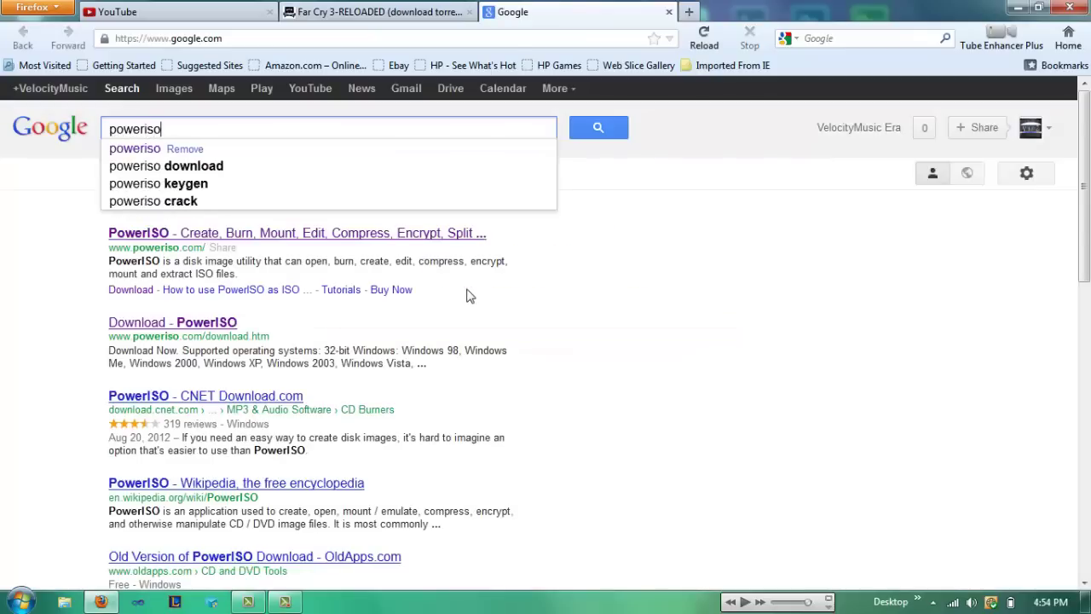
pyautogui.press('Return')
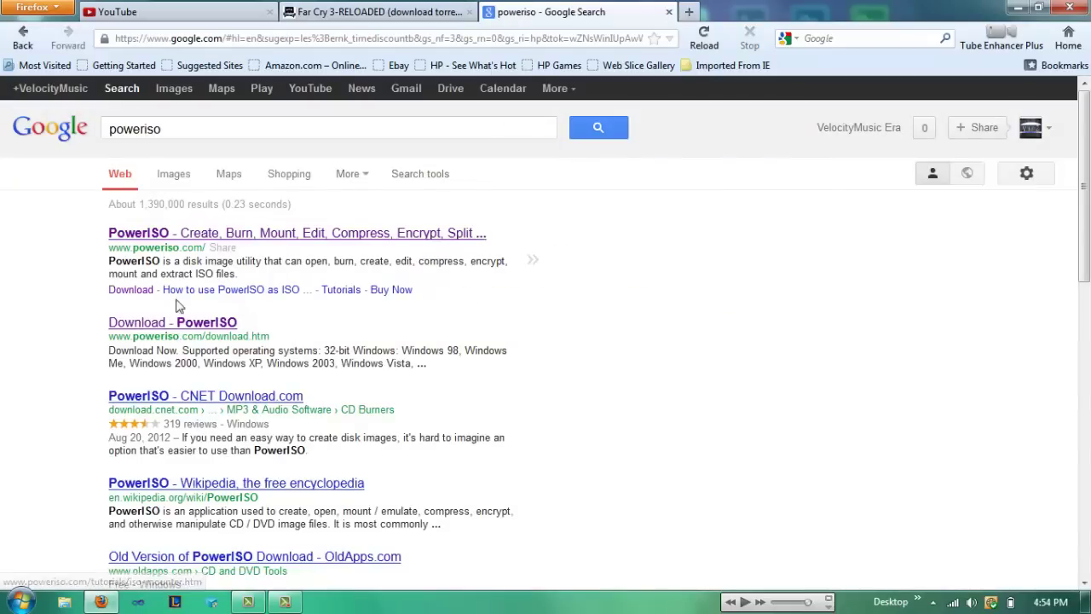
# Visit the PowerISO 5.4 download page, then close the tab and minimize Firefox
pyautogui.click(190, 325)
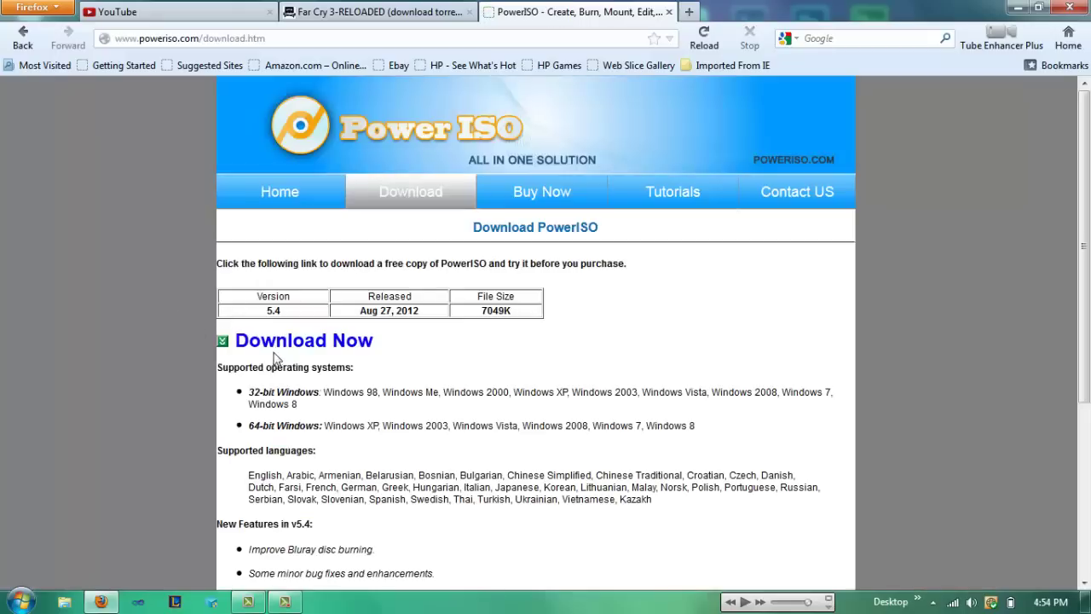
pyautogui.click(281, 203)
pyautogui.click(391, 203)
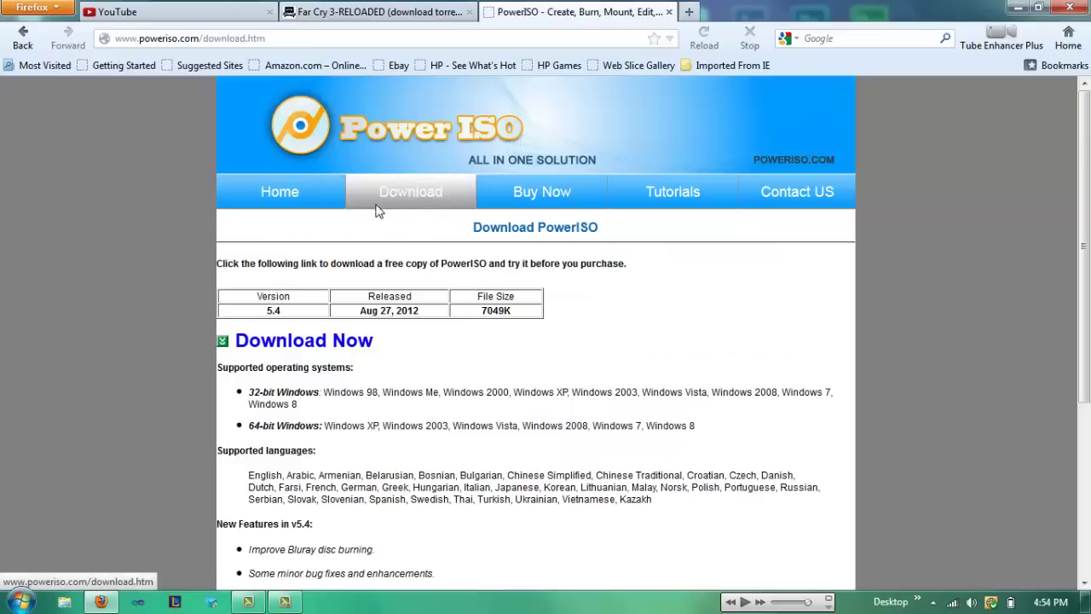
pyautogui.click(671, 12)
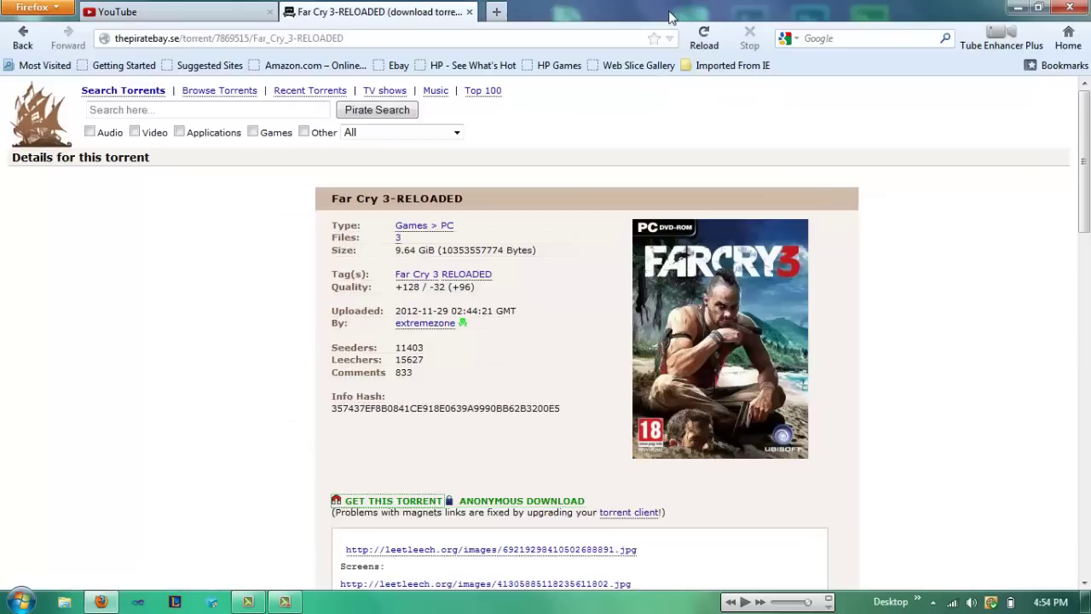
pyautogui.click(1017, 6)
pyautogui.moveTo(511, 398); pyautogui.dragTo(435, 449)
# Launch PowerISO, skip the registration reminder, run Tools > Virtual Drive > Unmount All Drives, and close it
pyautogui.doubleClick(448, 280)
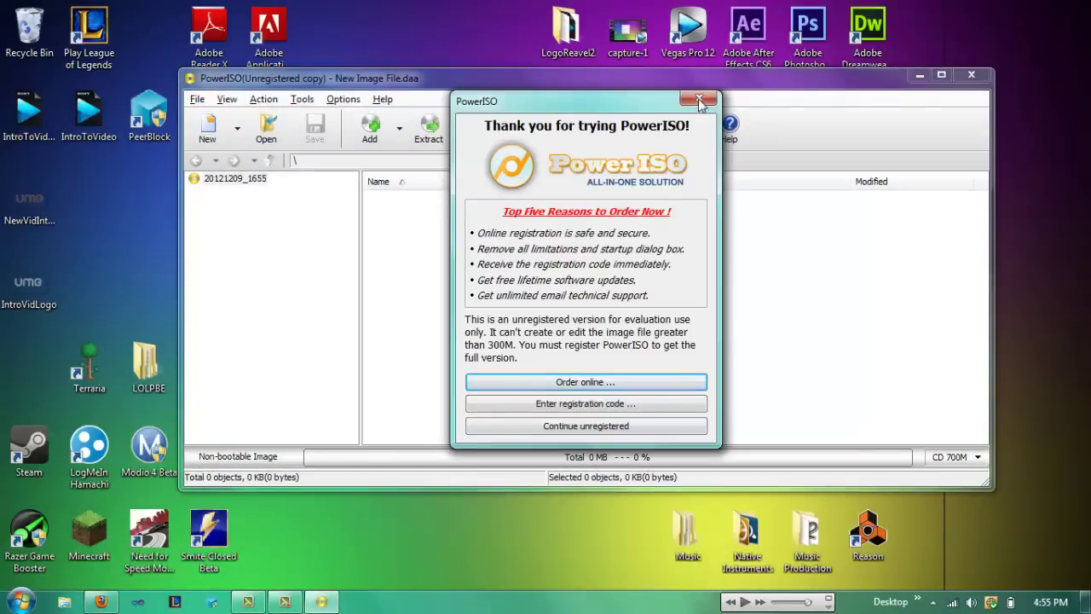
pyautogui.click(699, 100)
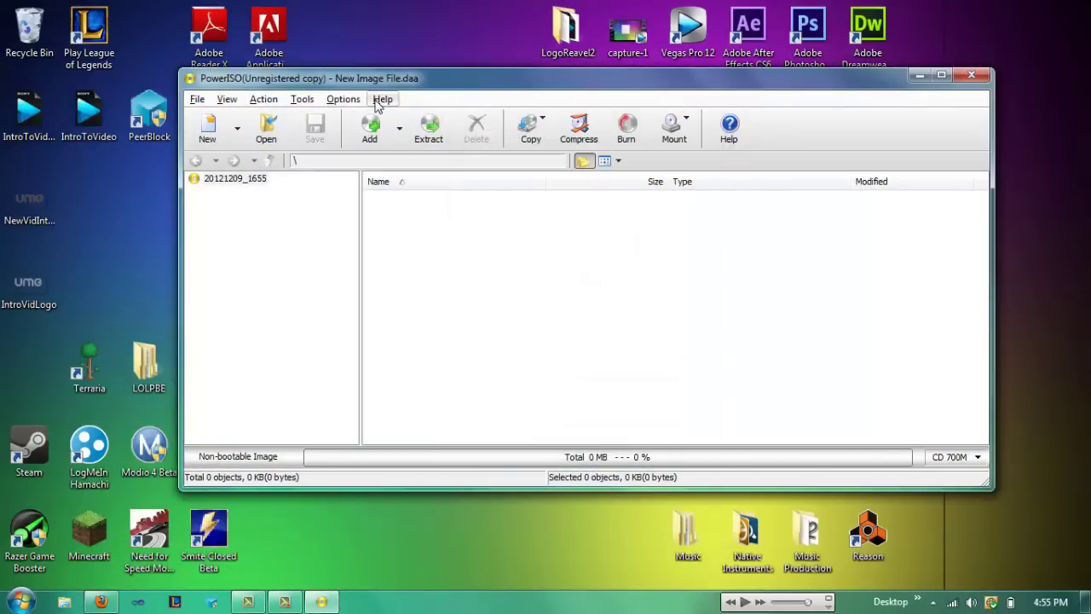
pyautogui.click(304, 100)
pyautogui.moveTo(456, 241)
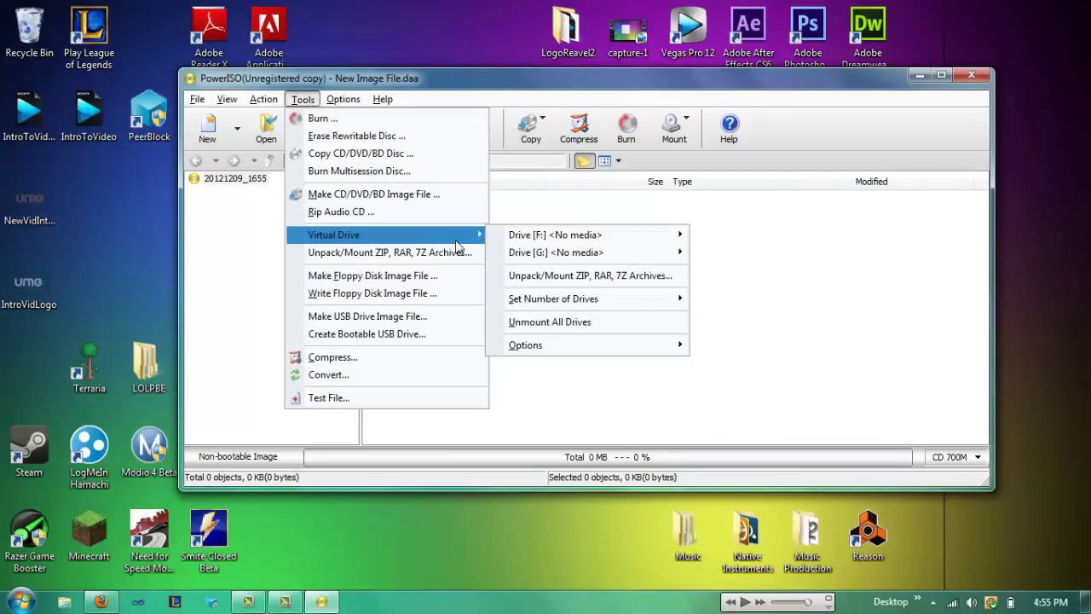
pyautogui.moveTo(644, 305)
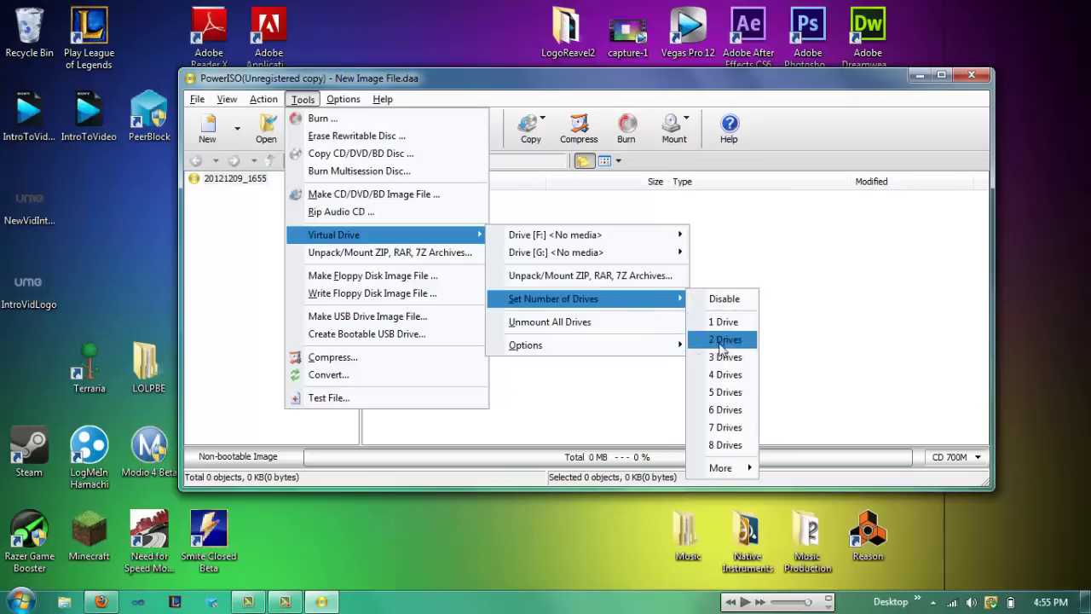
pyautogui.moveTo(724, 468)
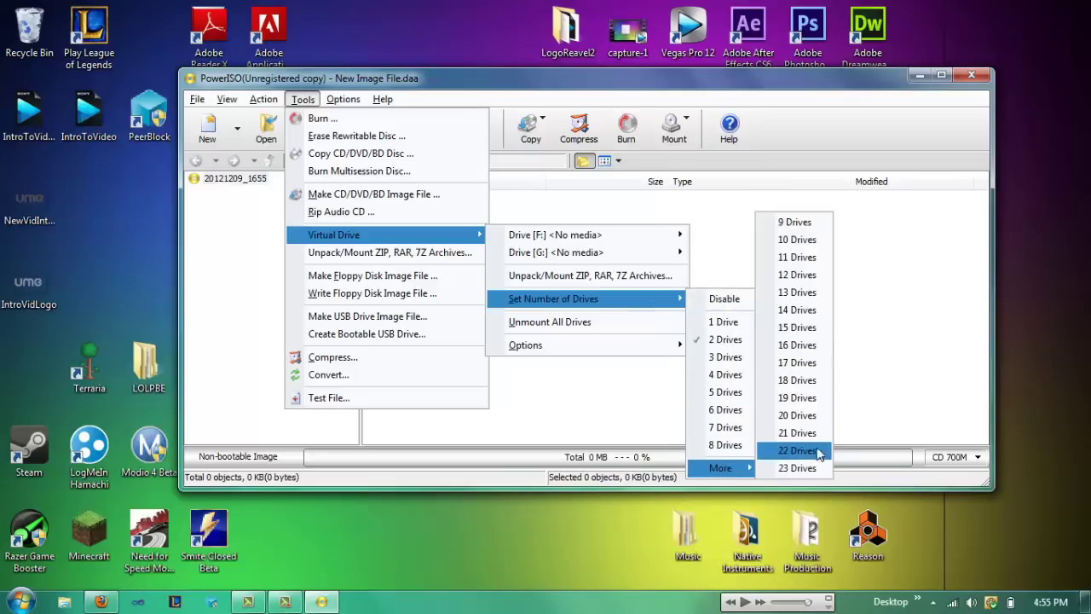
pyautogui.click(617, 324)
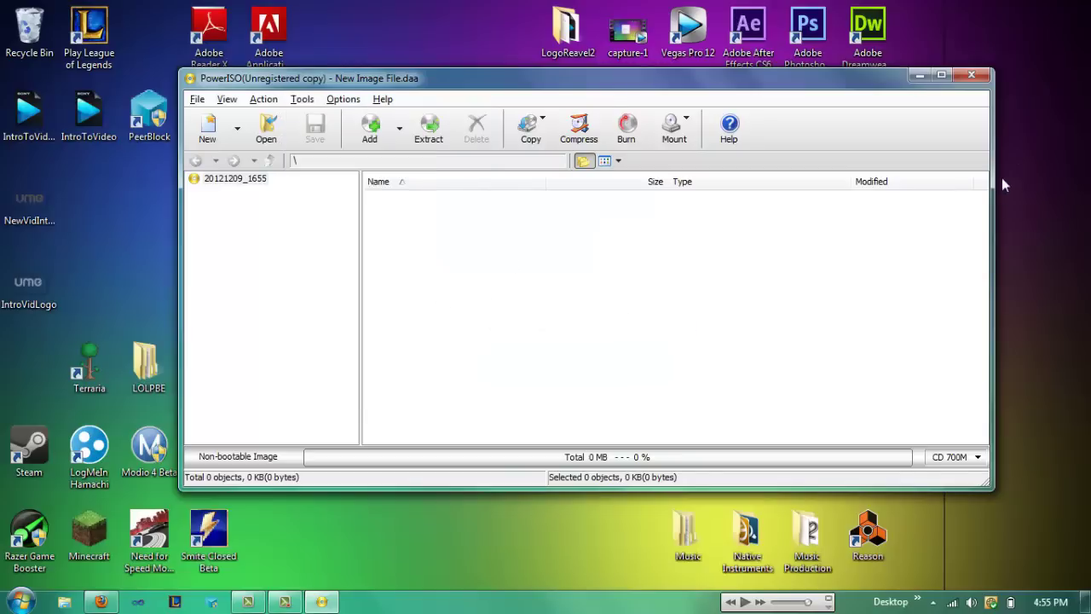
pyautogui.click(973, 74)
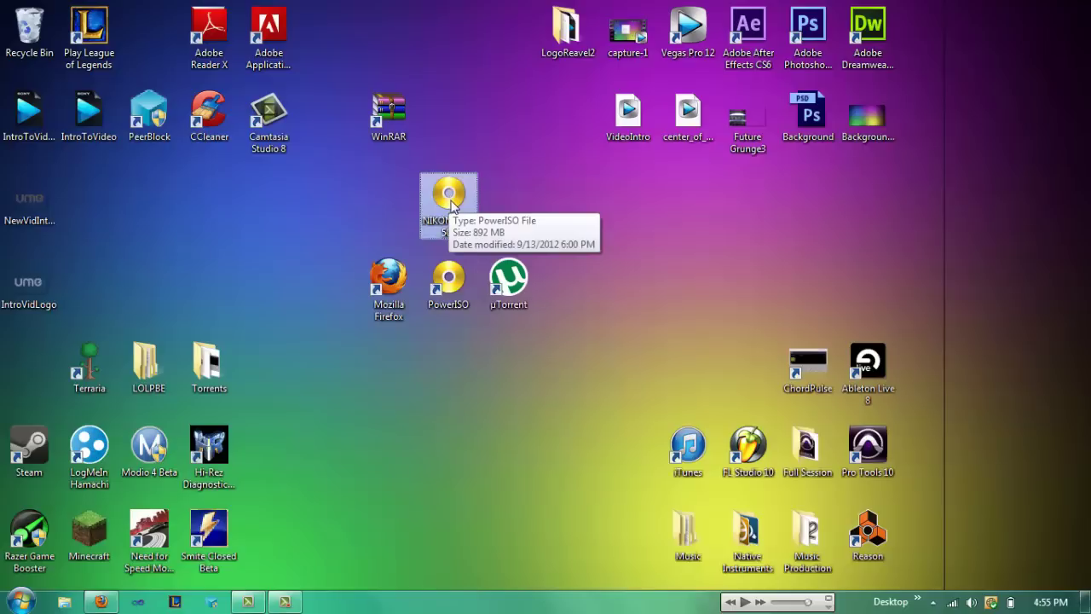
# Mount the NIKONTAKT503 image on Drive [F:] through its PowerISO context menu
pyautogui.rightClick(451, 198)
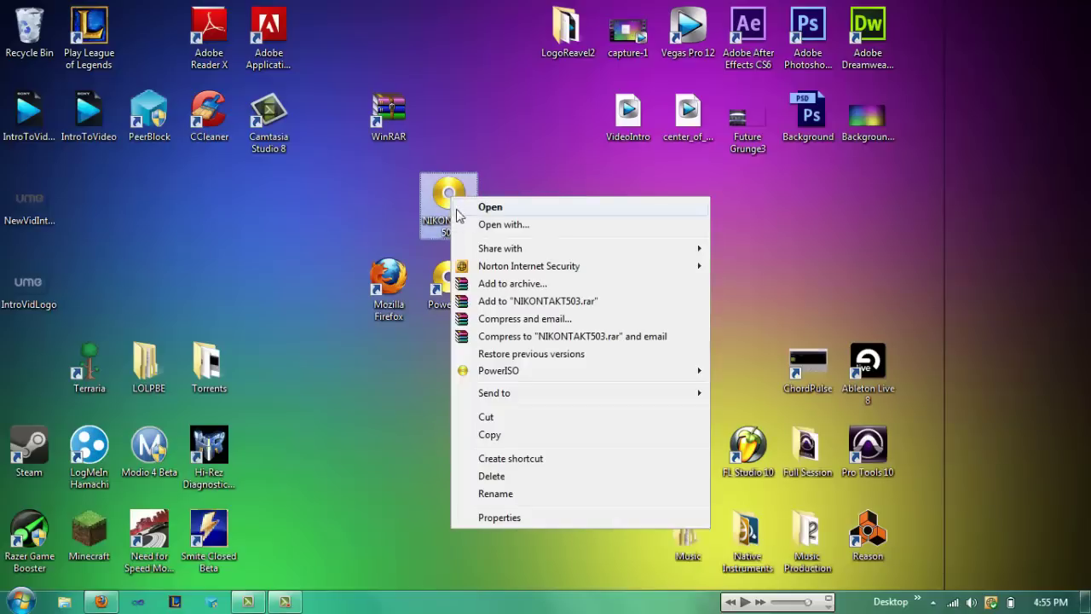
pyautogui.moveTo(586, 375)
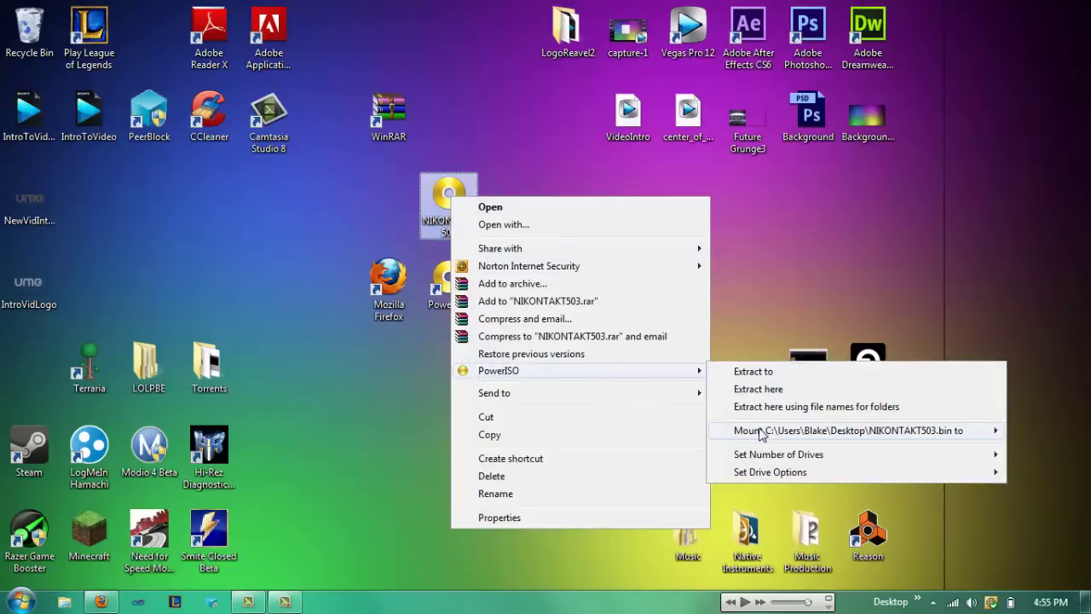
pyautogui.moveTo(754, 431)
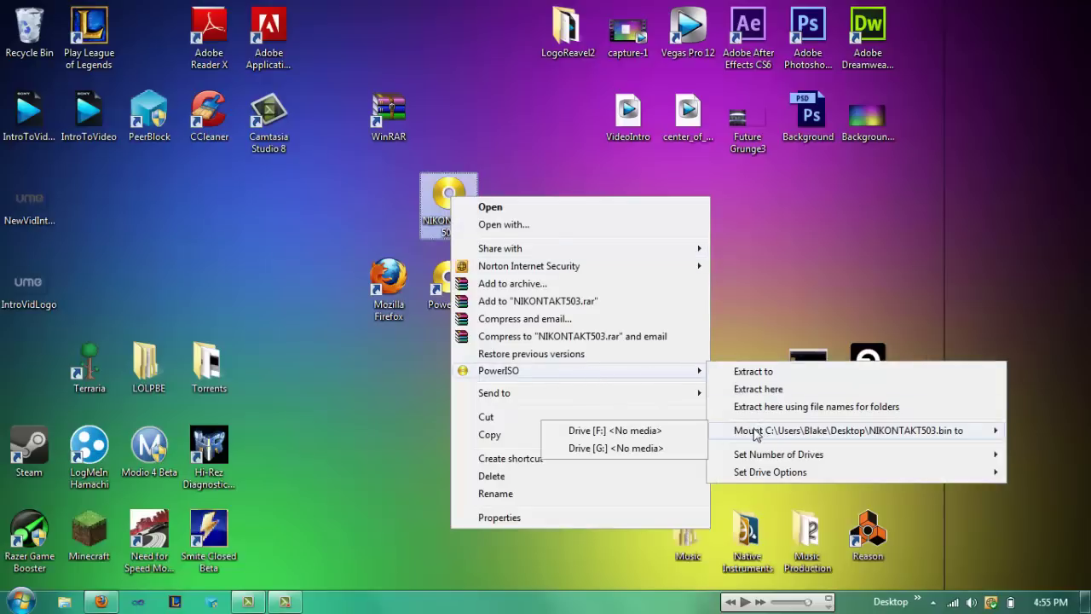
pyautogui.click(660, 432)
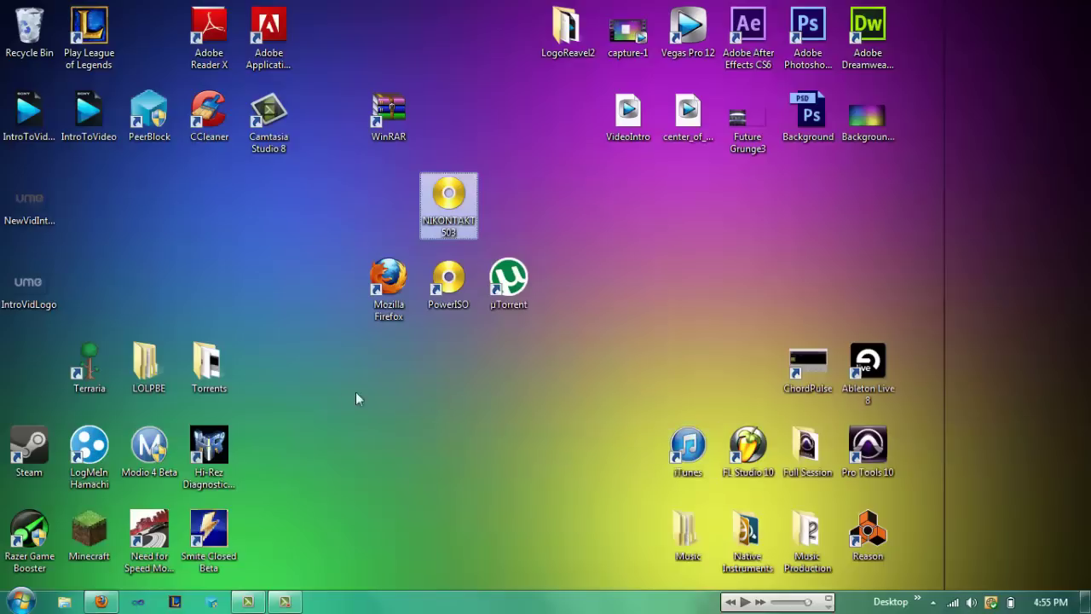
pyautogui.click(19, 601)
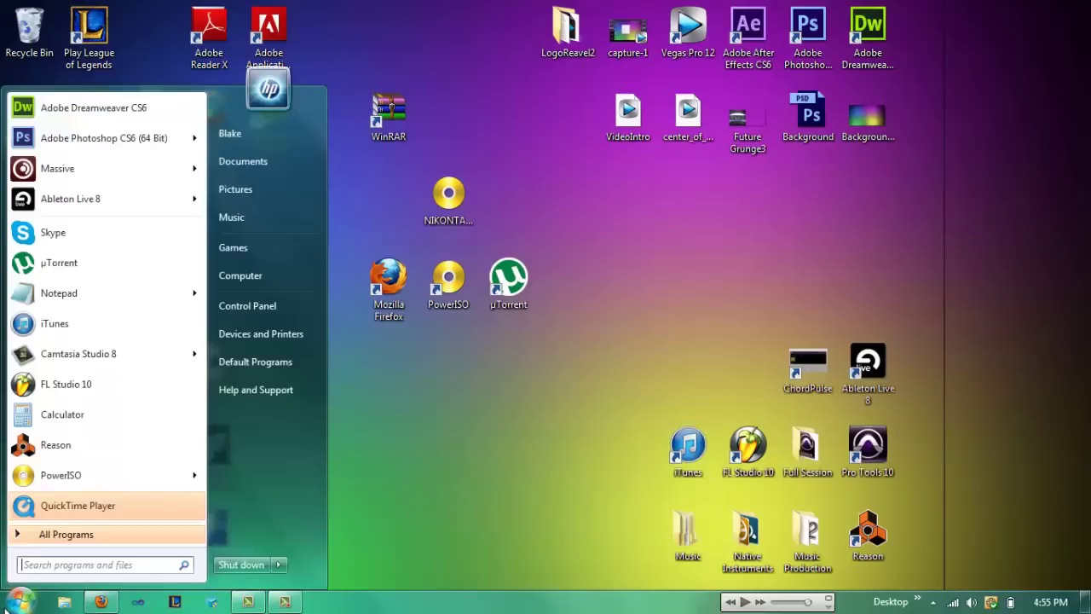
# Open CD Drive (F:) from Computer and look inside its data folder
pyautogui.click(254, 276)
pyautogui.click(596, 253)
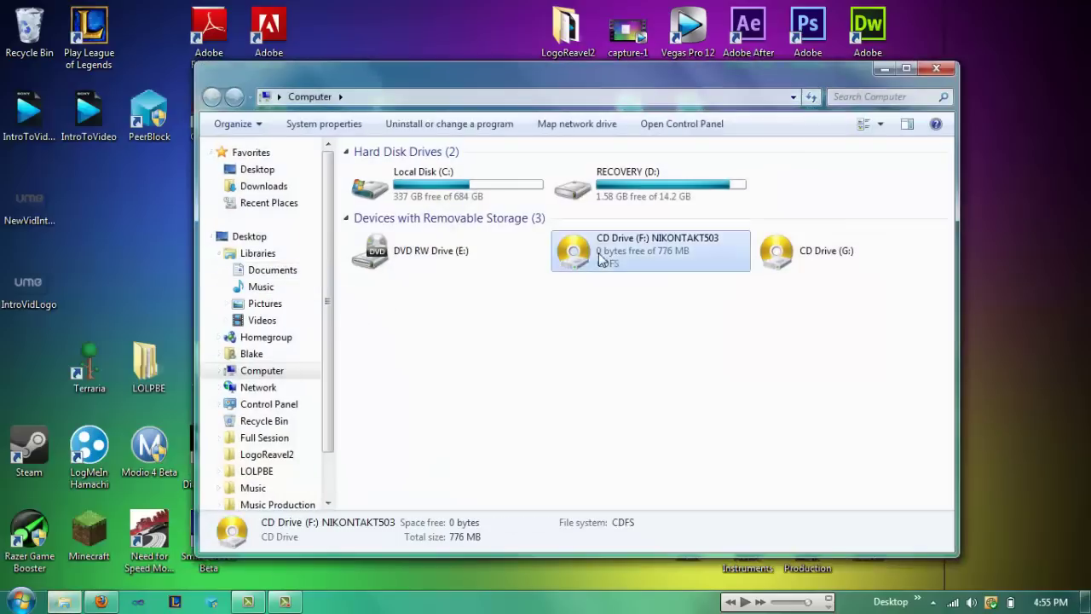
pyautogui.rightClick(596, 253)
pyautogui.click(632, 283)
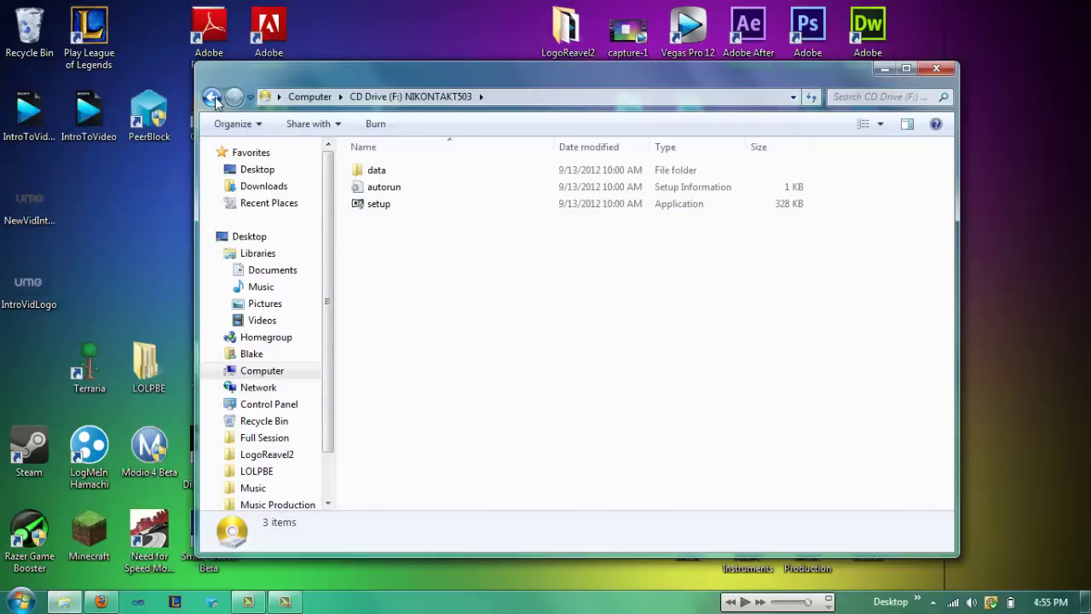
pyautogui.doubleClick(376, 171)
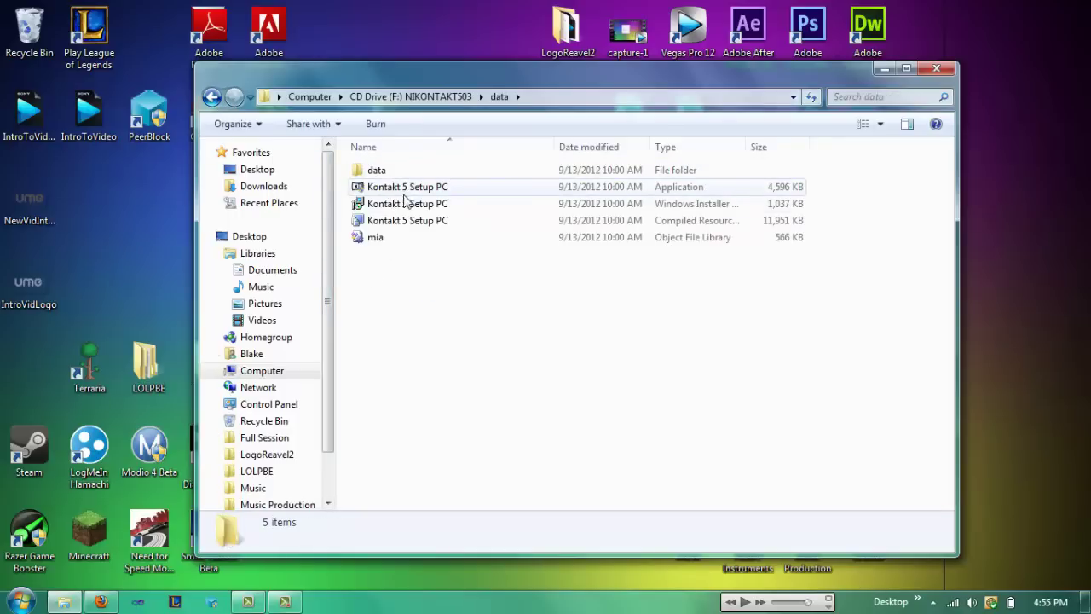
pyautogui.click(211, 97)
# Run setup from drive F:, accept the Kontakt 5 full-version error, and close Explorer
pyautogui.click(429, 241)
pyautogui.click(379, 205)
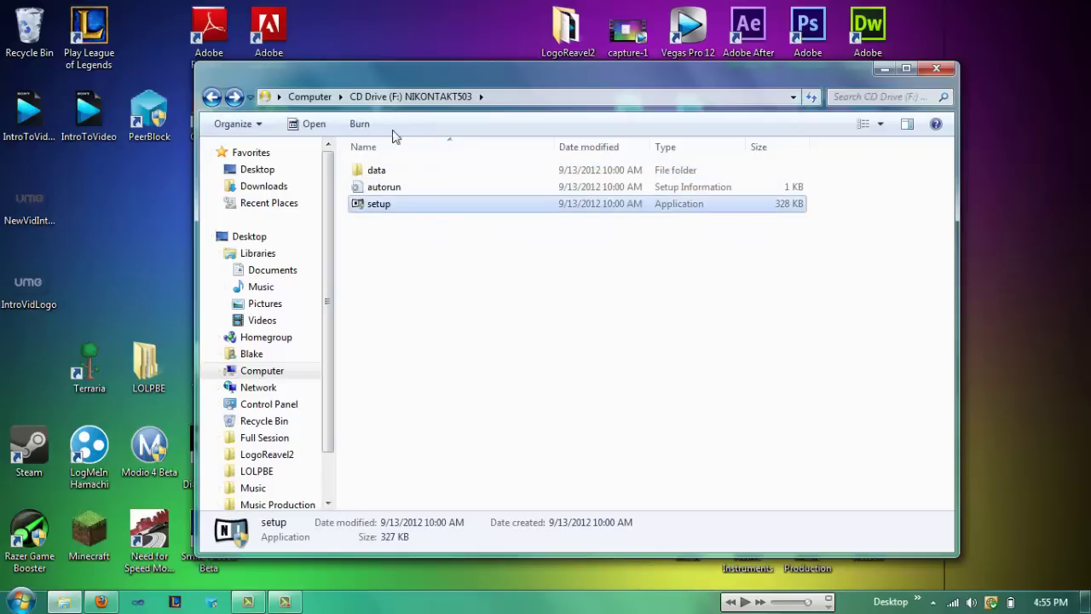
pyautogui.click(431, 291)
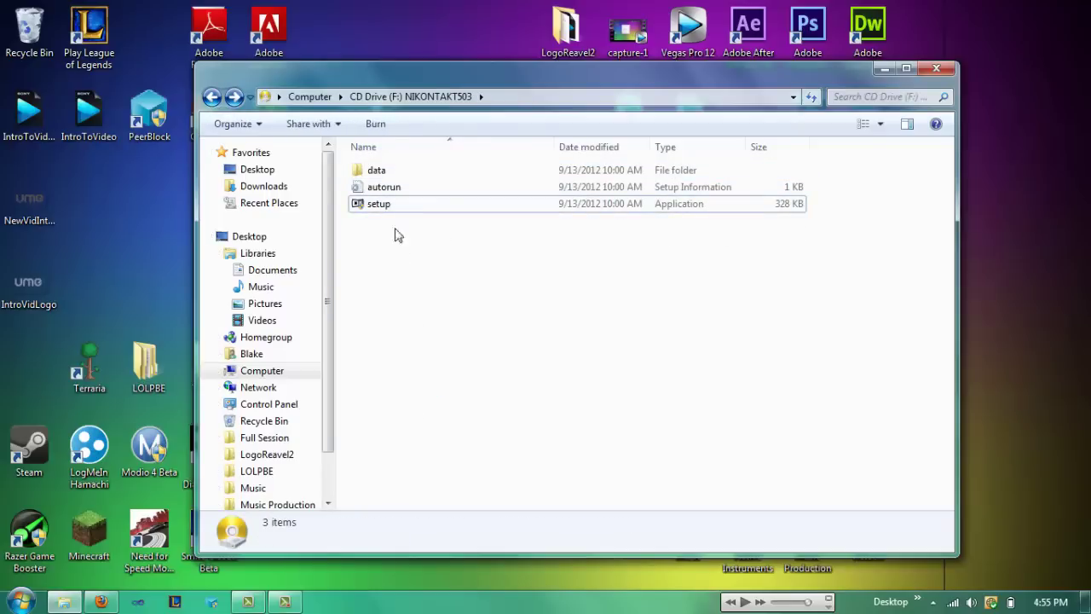
pyautogui.click(487, 207)
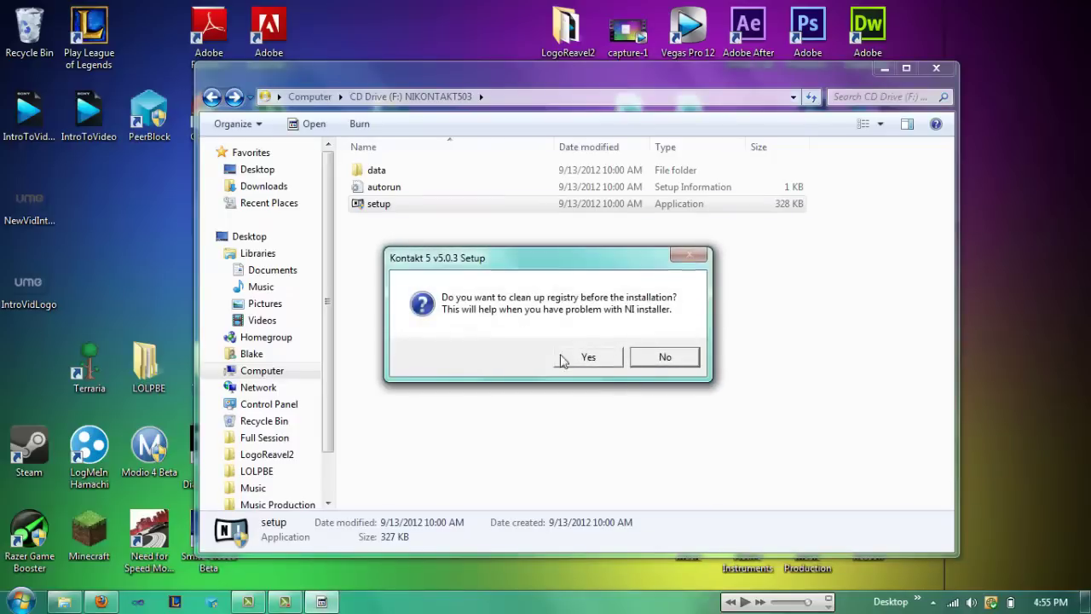
pyautogui.click(650, 358)
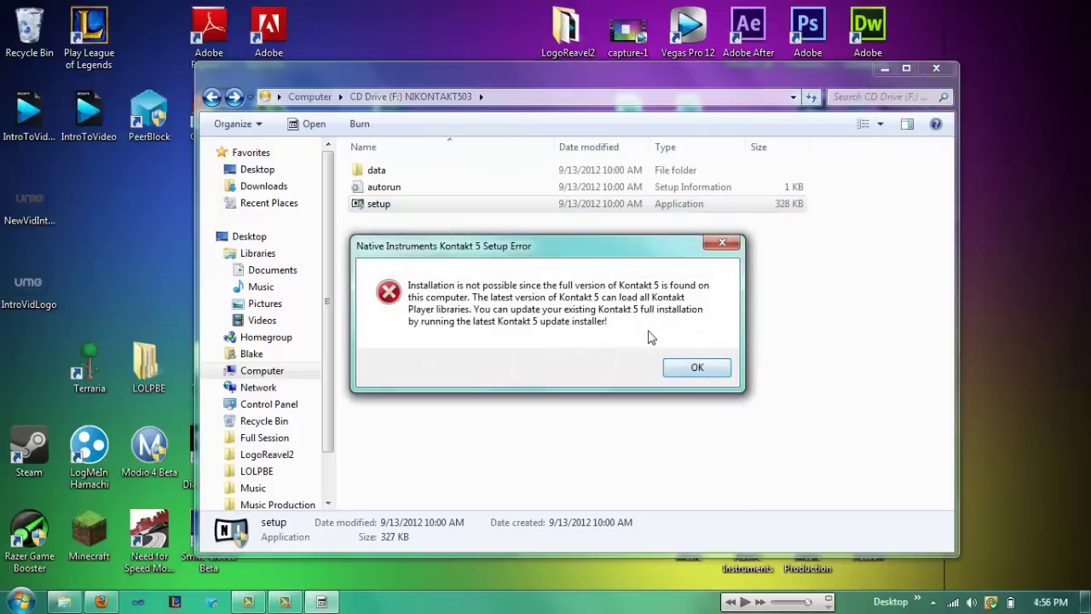
pyautogui.click(699, 370)
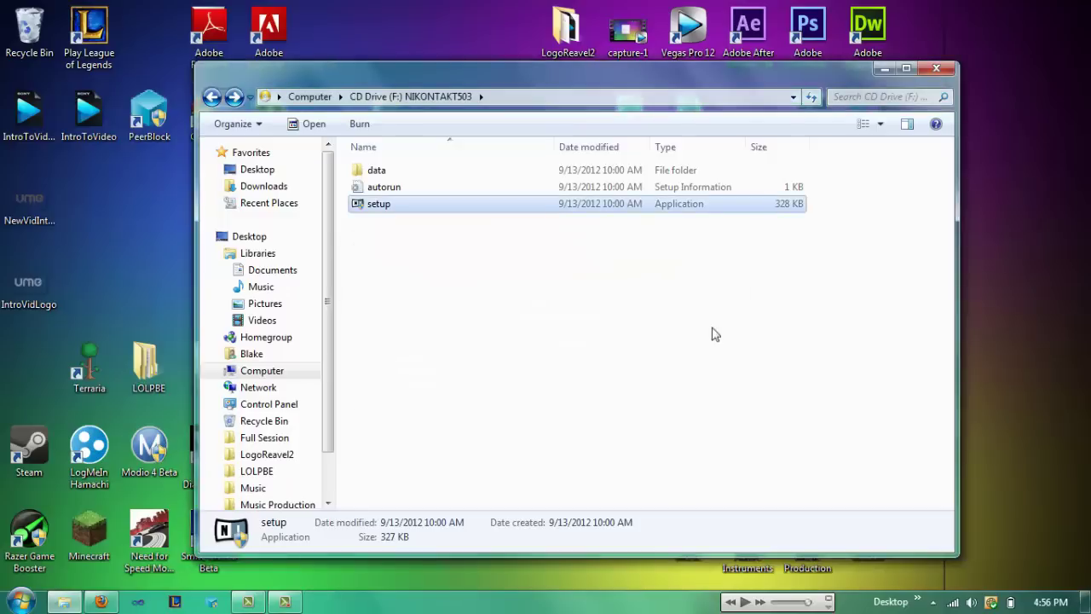
pyautogui.click(942, 66)
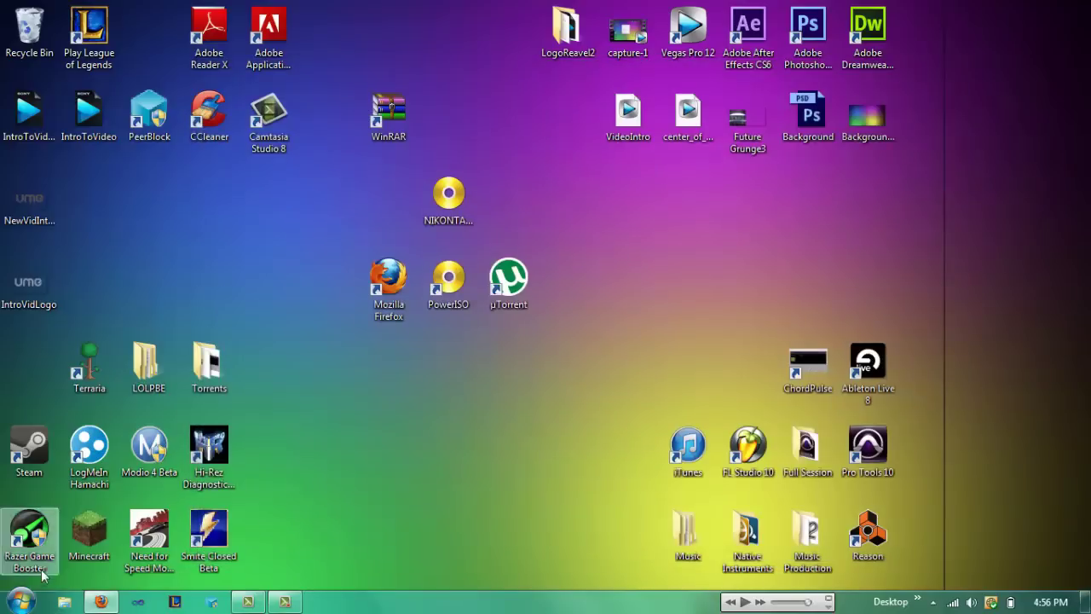
# Open Computer from Start and choose PowerISO > Unmount All Drives on CD Drive (F:)
pyautogui.click(21, 601)
pyautogui.click(387, 467)
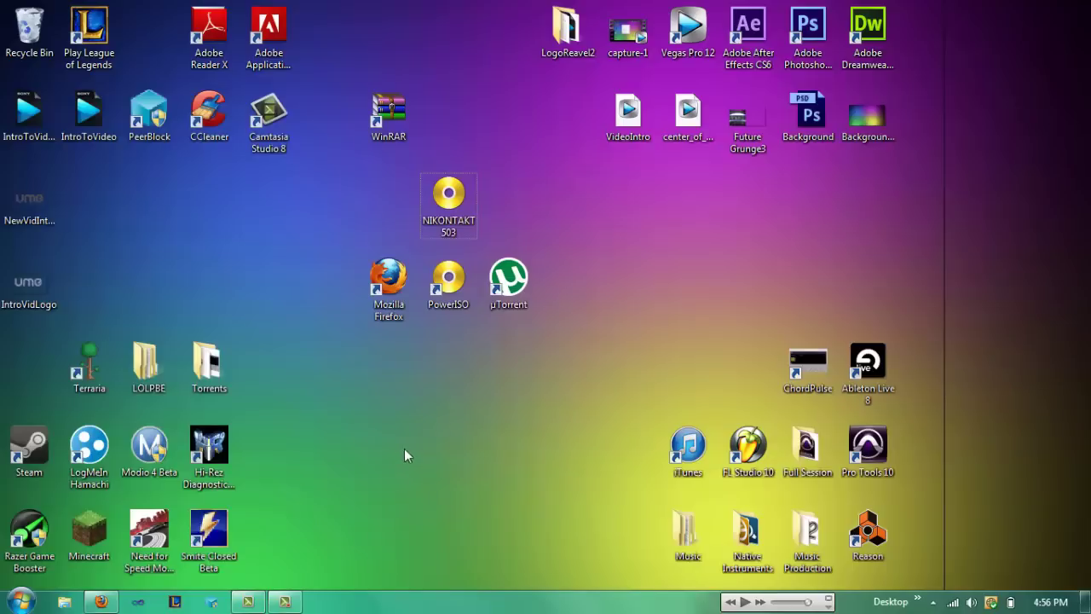
pyautogui.click(21, 601)
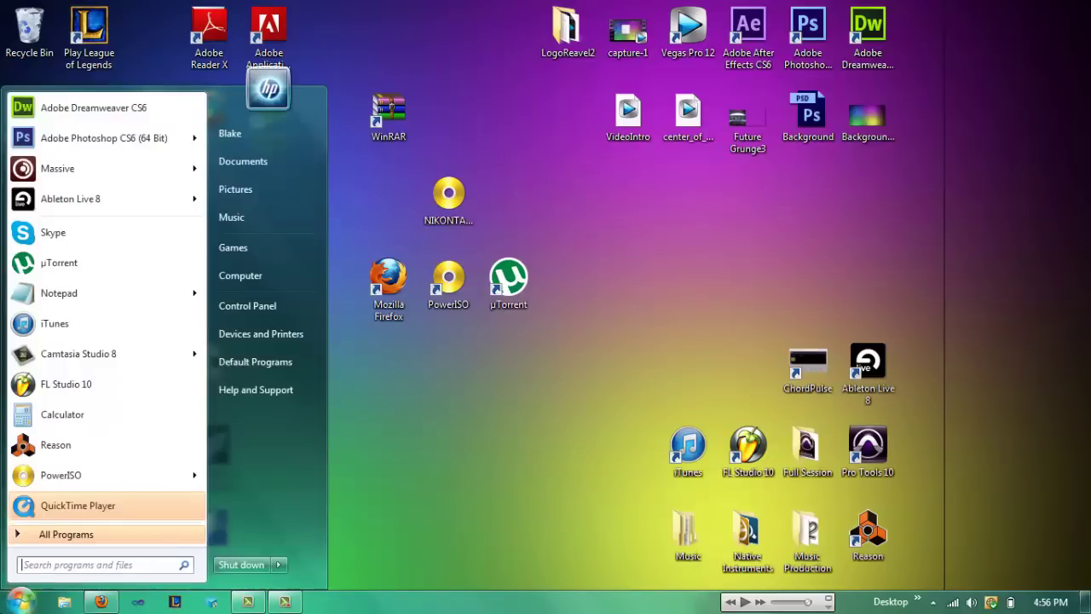
pyautogui.click(286, 282)
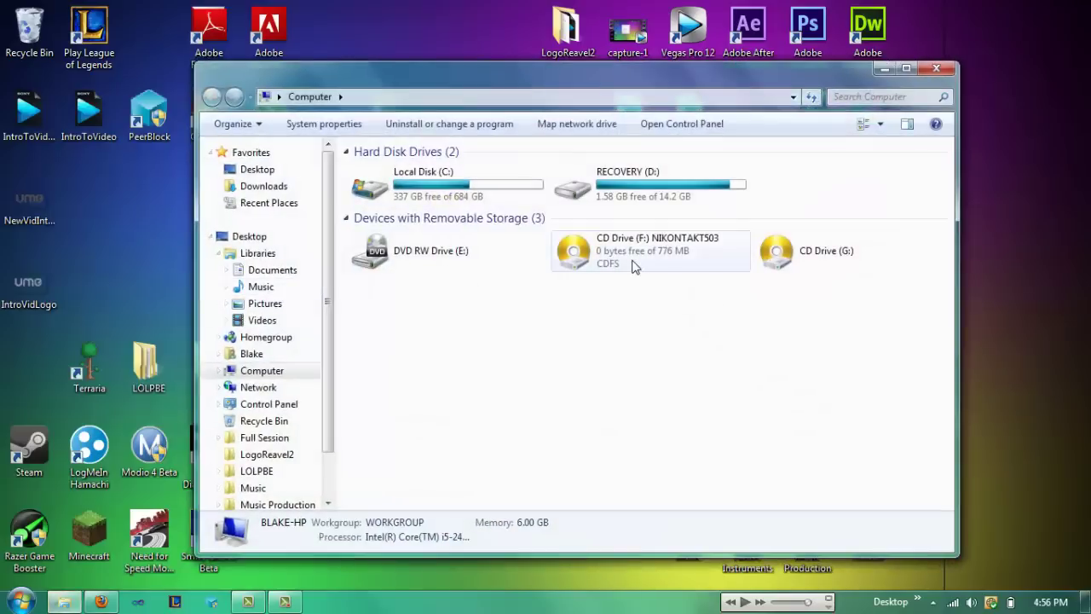
pyautogui.rightClick(632, 270)
pyautogui.click(601, 314)
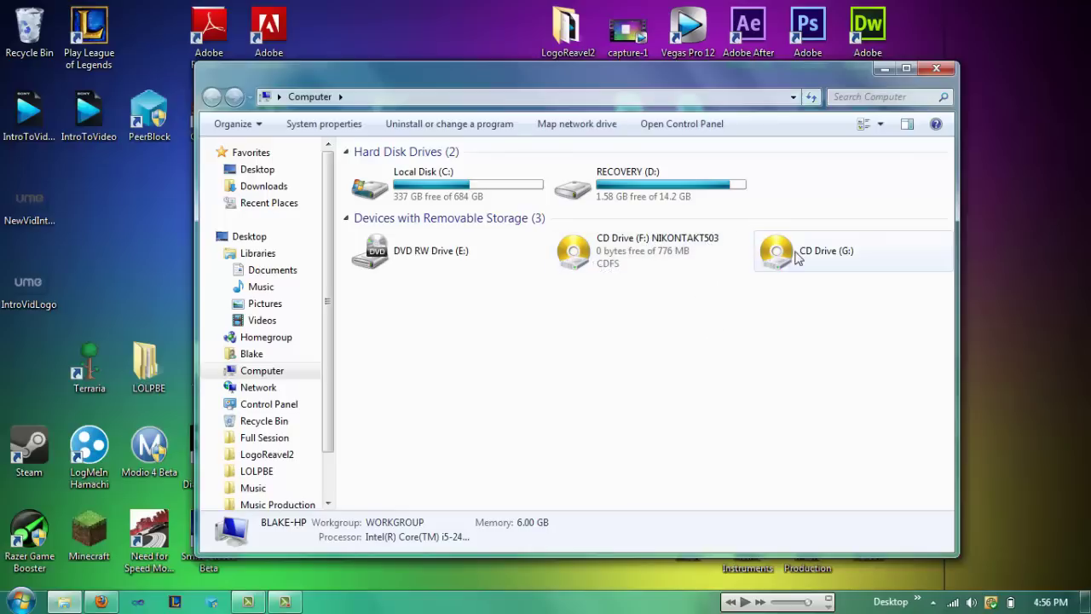
pyautogui.rightClick(643, 255)
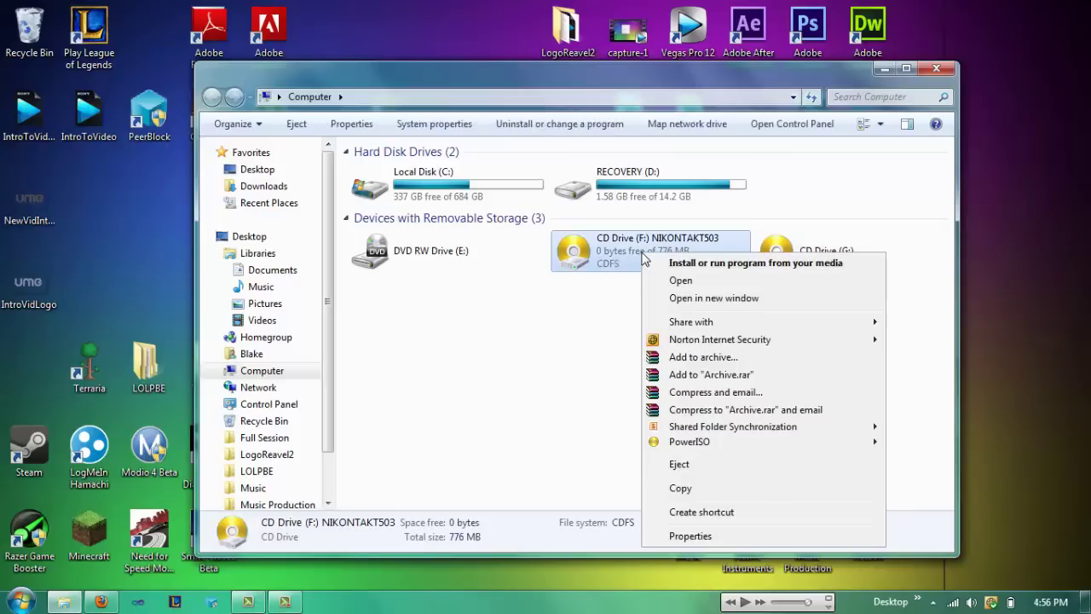
pyautogui.moveTo(694, 443)
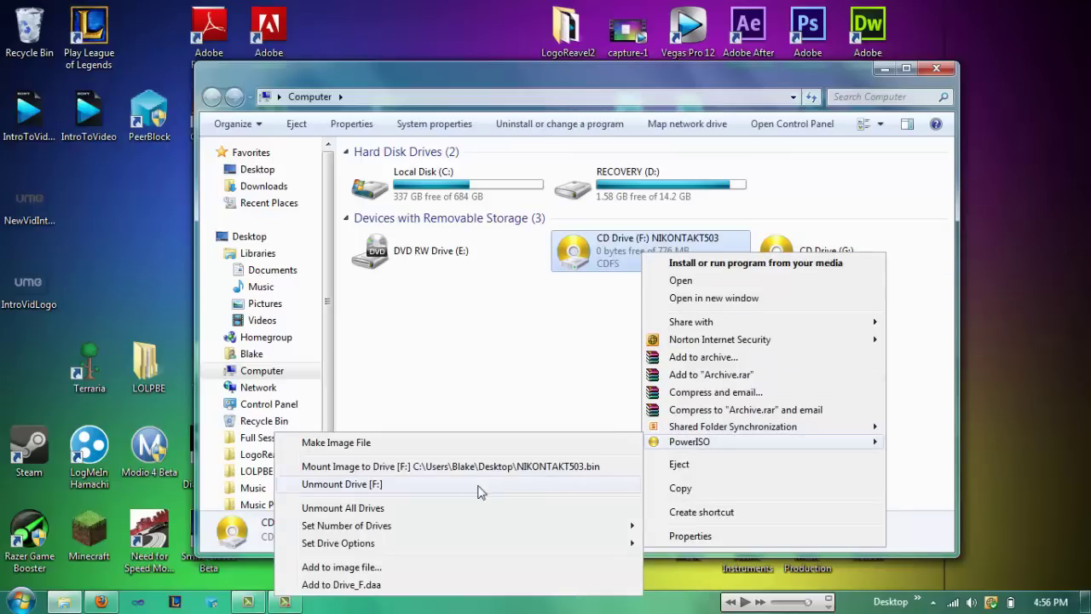
pyautogui.click(438, 512)
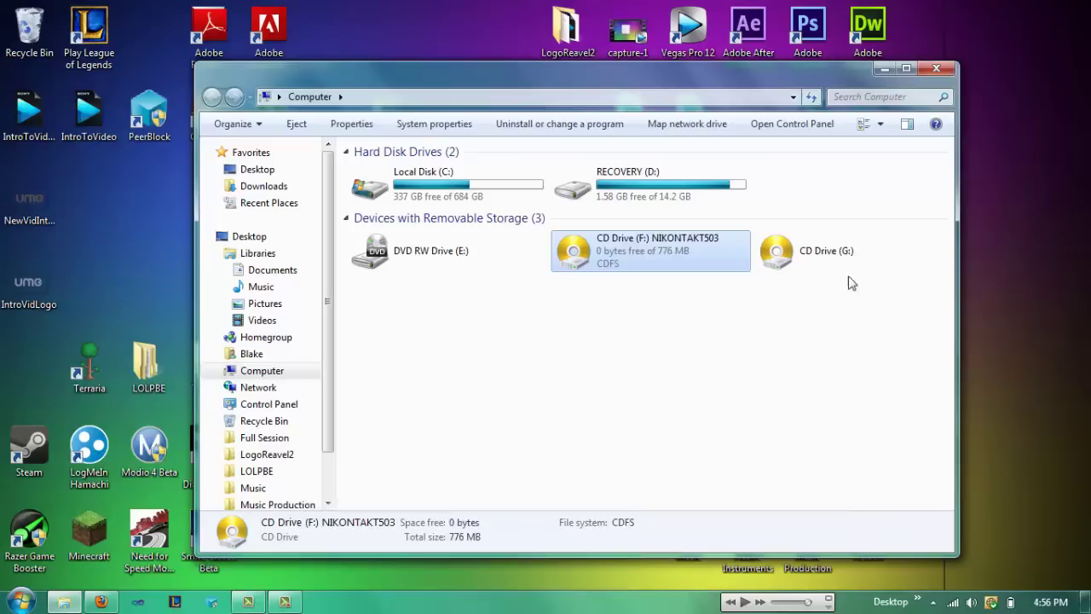
# Close the Computer window and drag the NIKONTAKT 503 image onto the Recycle Bin
pyautogui.click(935, 67)
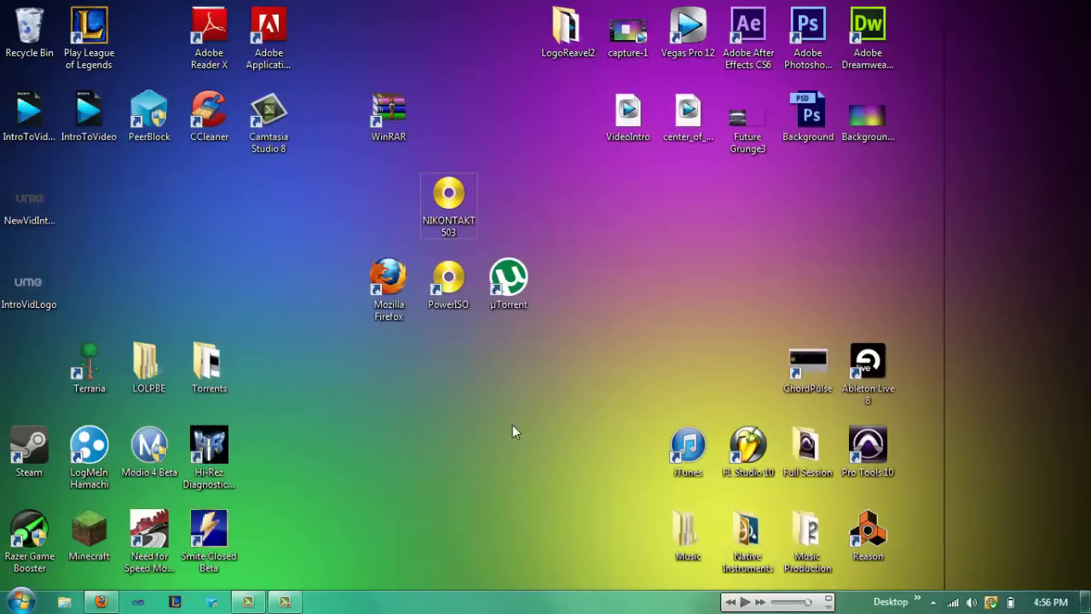
pyautogui.moveTo(448, 196); pyautogui.dragTo(29, 34)
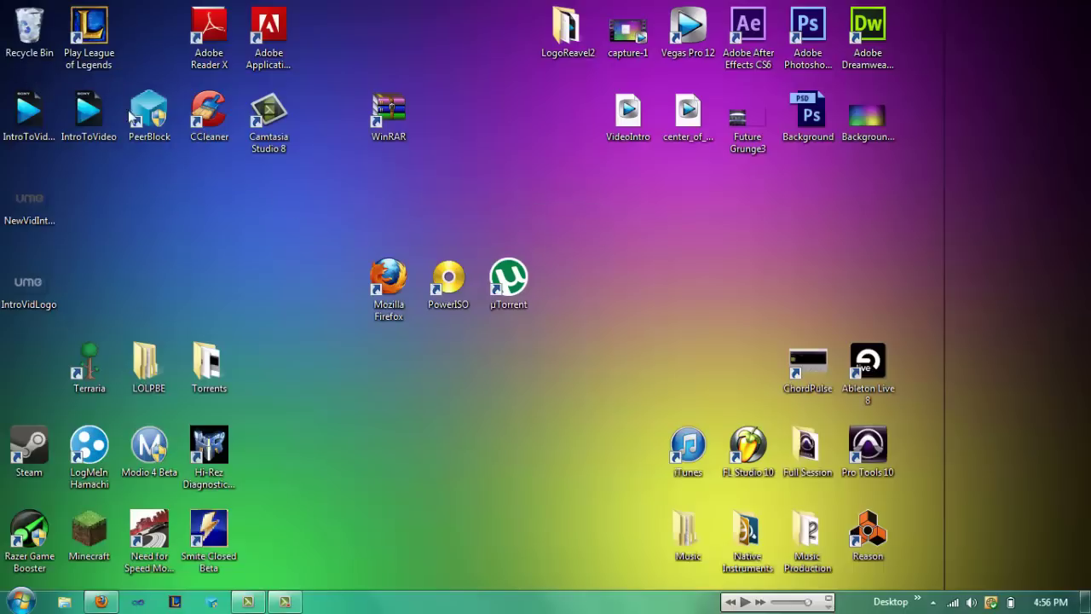